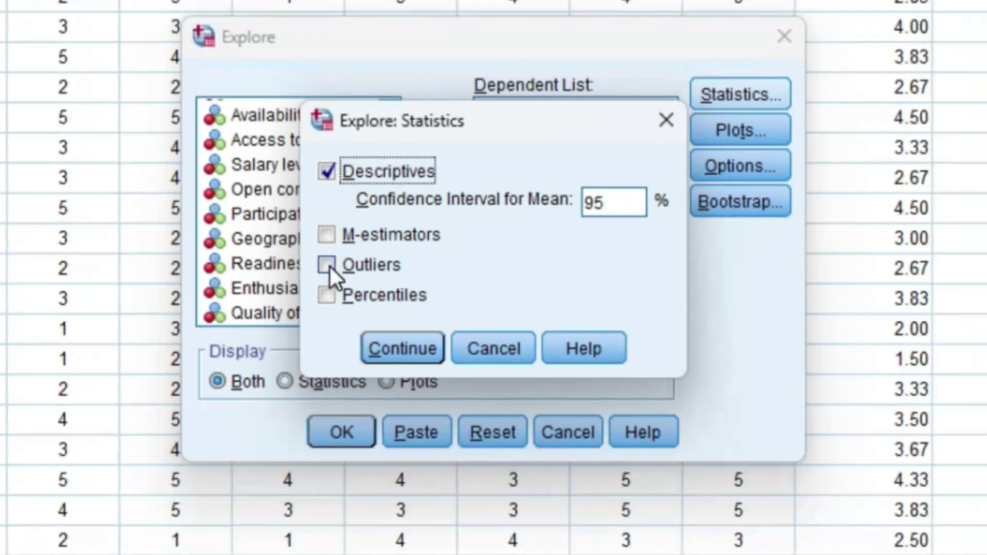
Include outliers in the Explore statistics for Jobsat
click(330, 267)
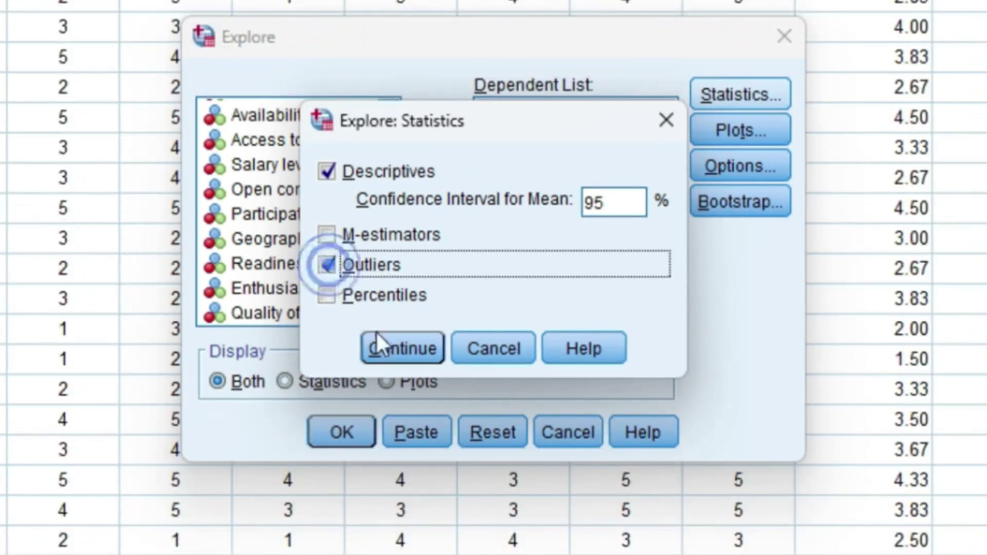
click(391, 350)
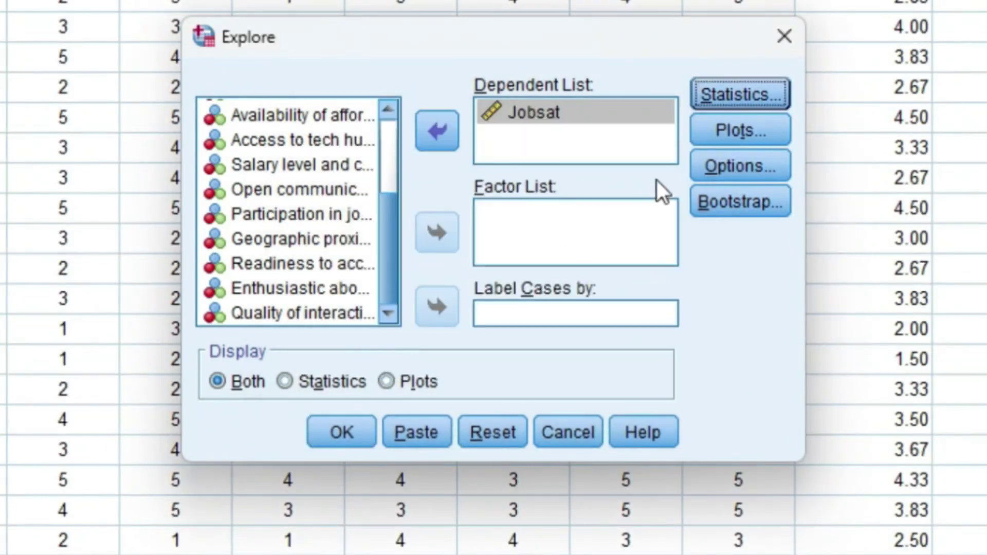
Replace the stem-and-leaf plot with a histogram, enable normality plots with tests, and run the Explore analysis on Jobsat
click(736, 132)
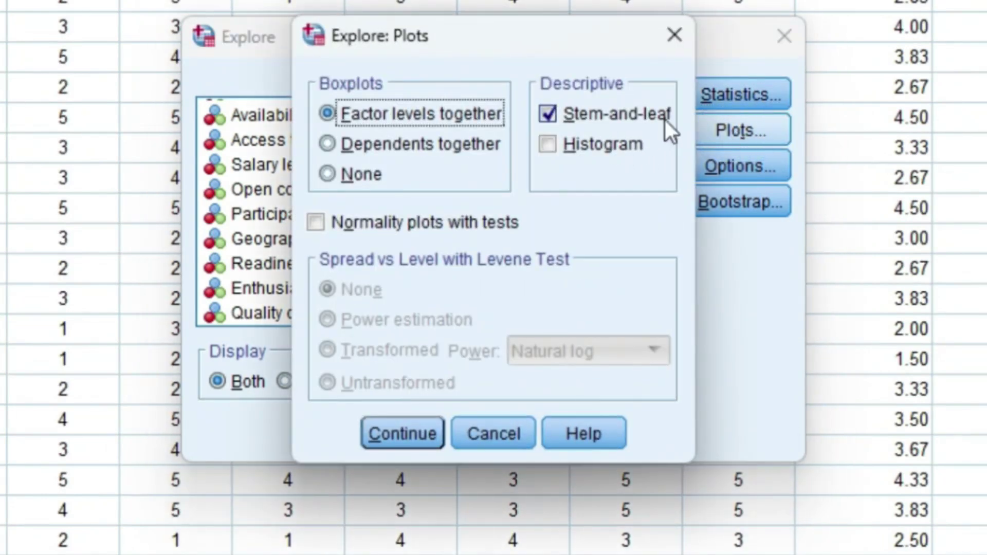
click(559, 119)
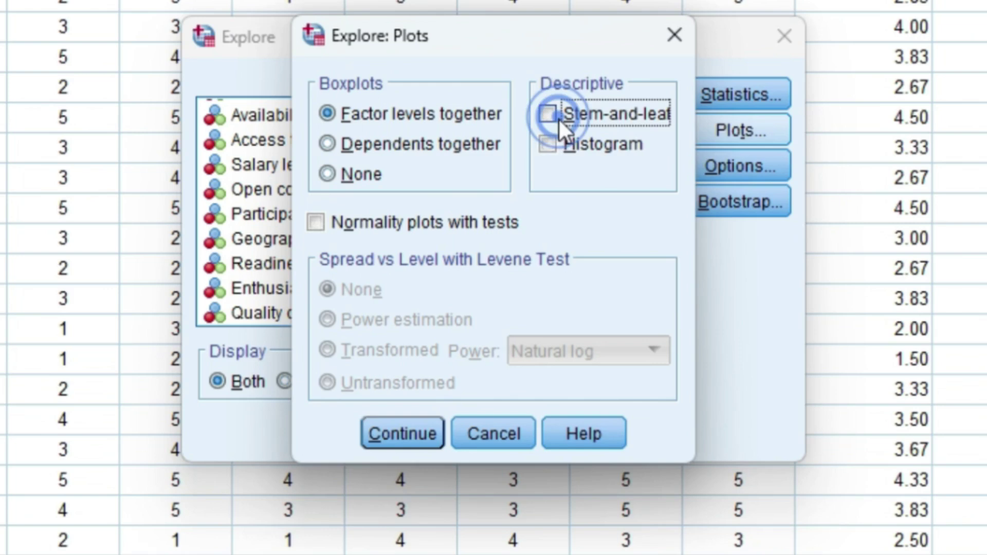
click(547, 145)
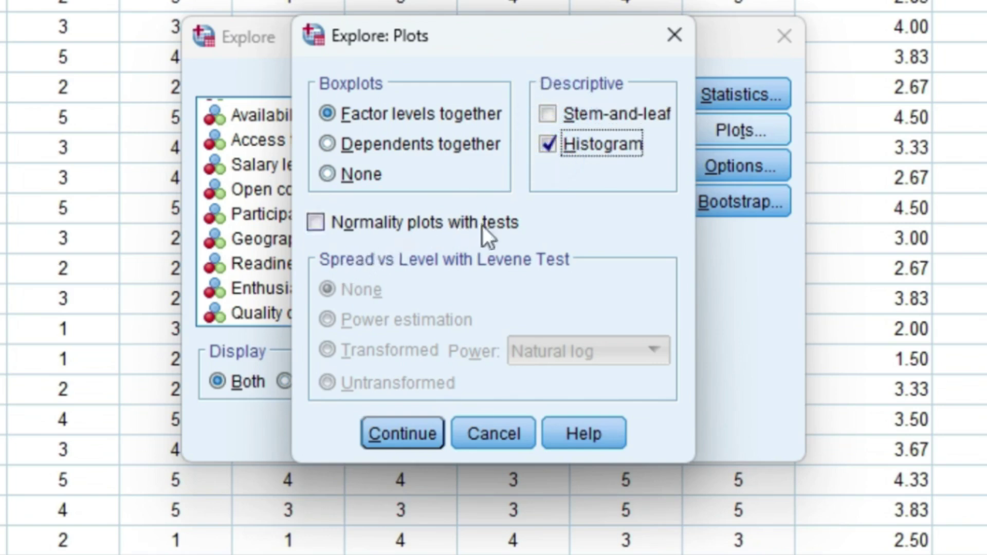
click(318, 224)
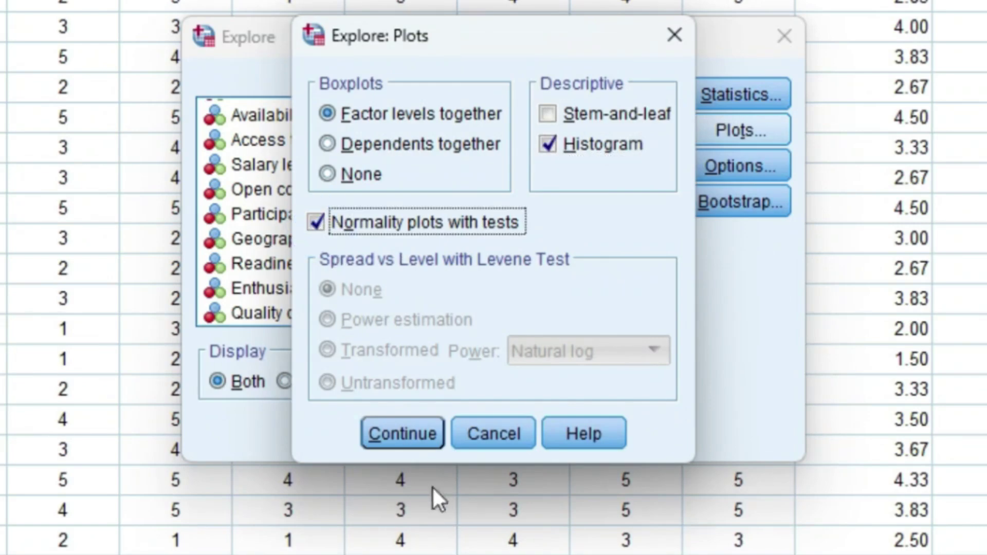
click(416, 436)
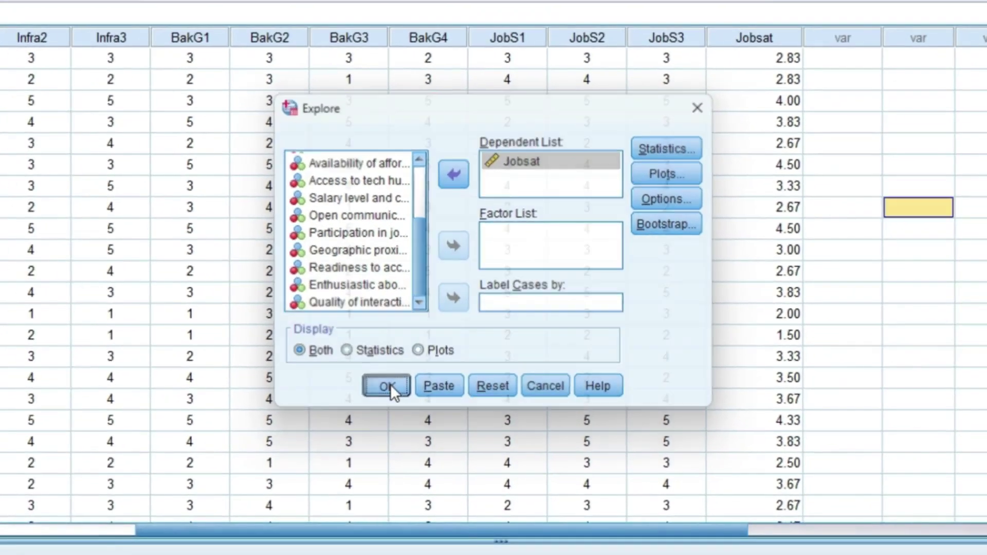
click(389, 385)
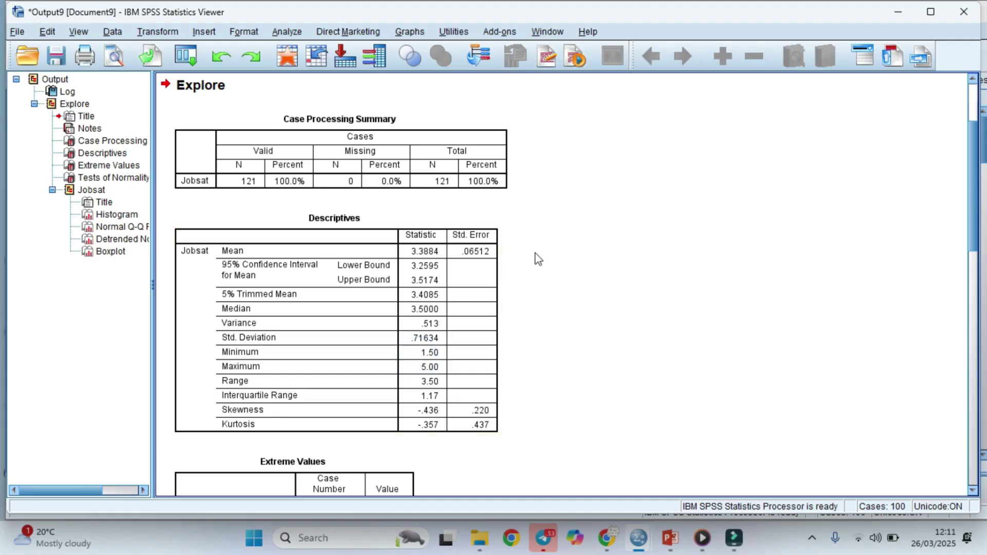
Examine the Tests of Normality table and the skewness and kurtosis in the Descriptives table for Jobsat
scroll(514, 345, down, 3)
scroll(514, 345, down, 15)
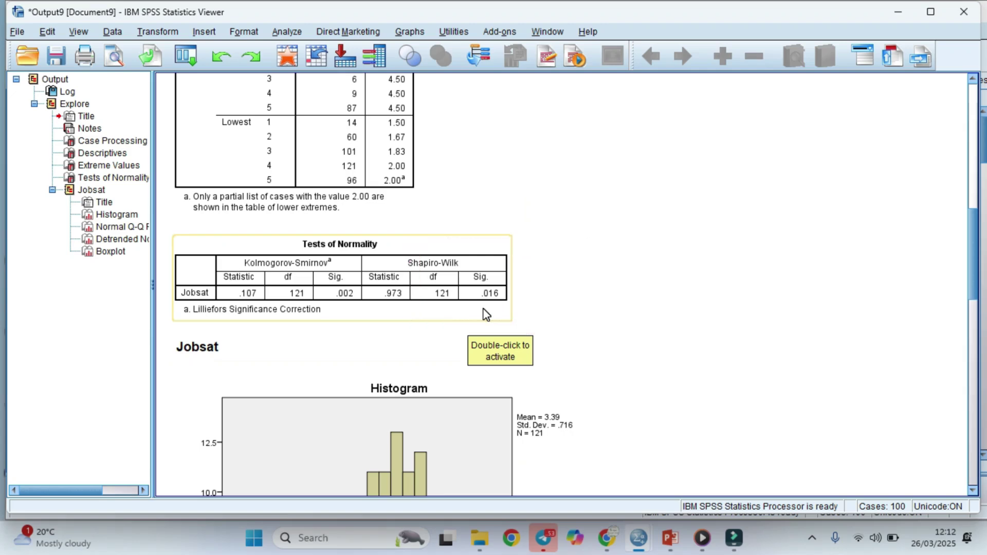
scroll(340, 216, up, 10)
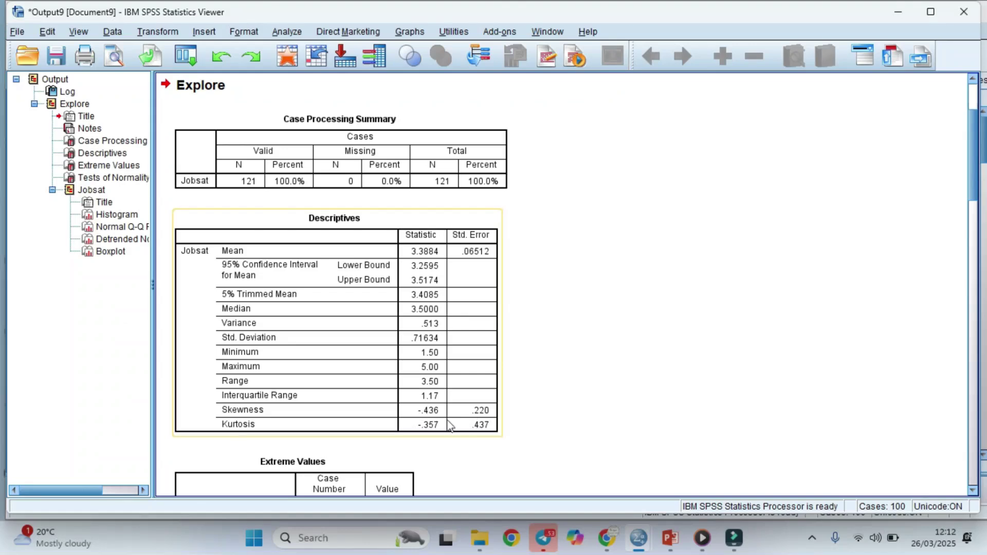
Add a normal distribution curve to the Jobsat histogram and return to the output
scroll(449, 425, down, 15)
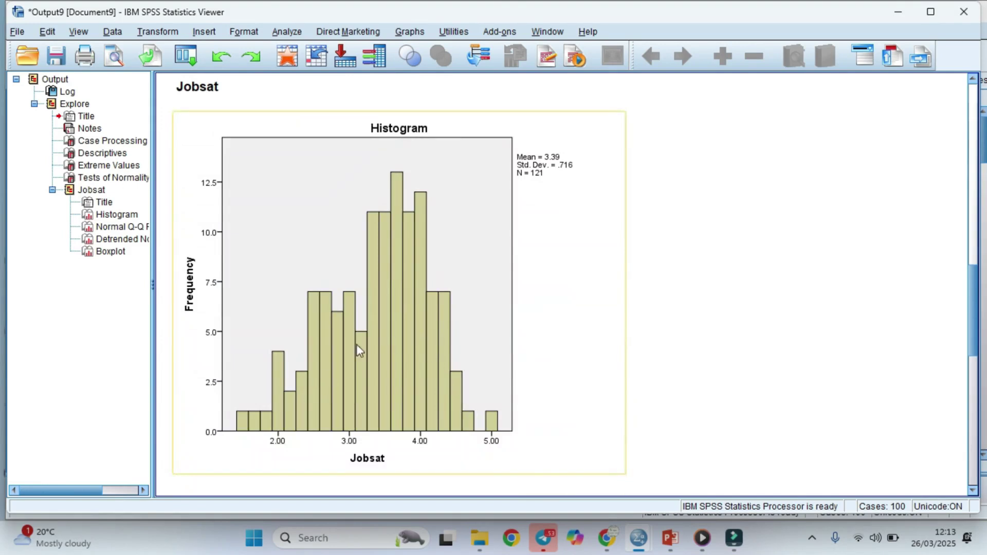
double_click(432, 320)
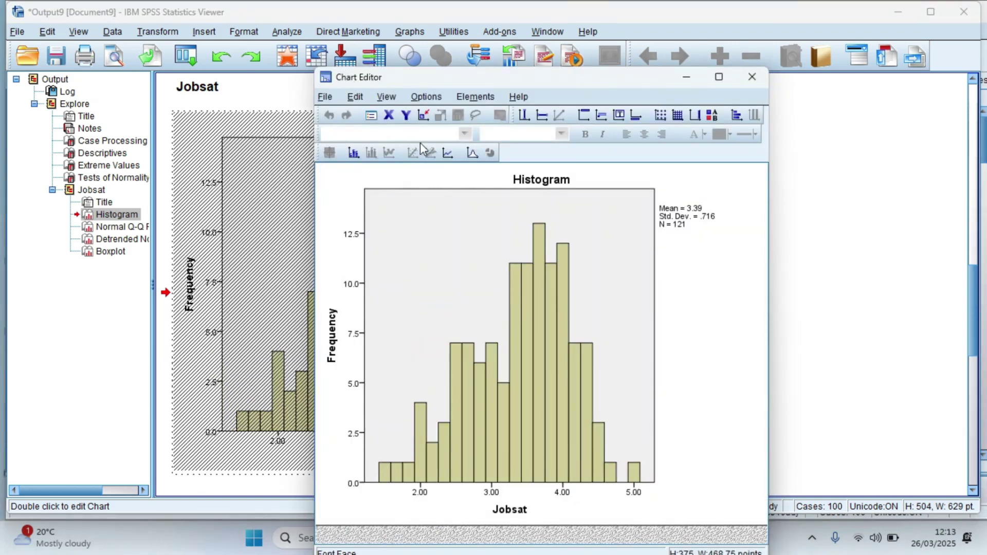
click(472, 153)
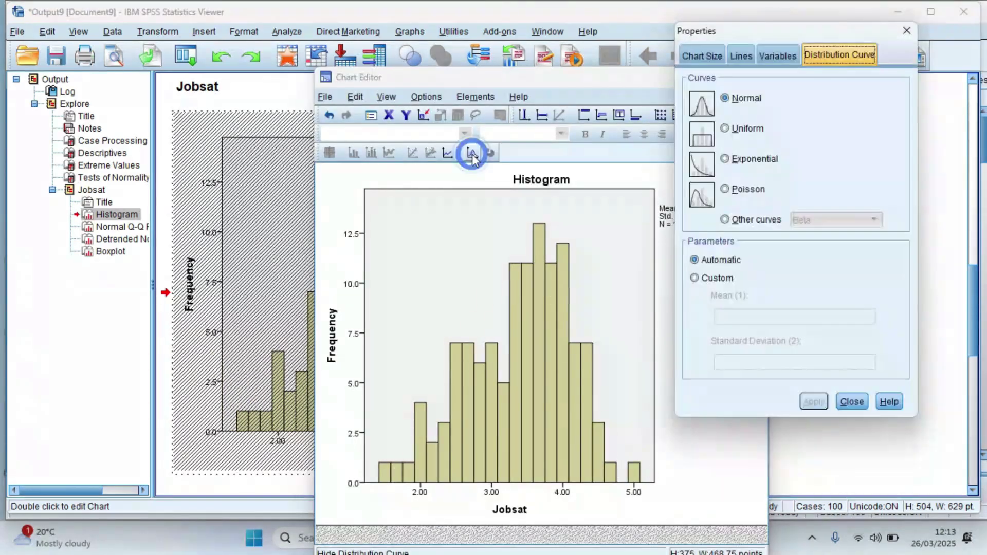
click(906, 30)
click(751, 77)
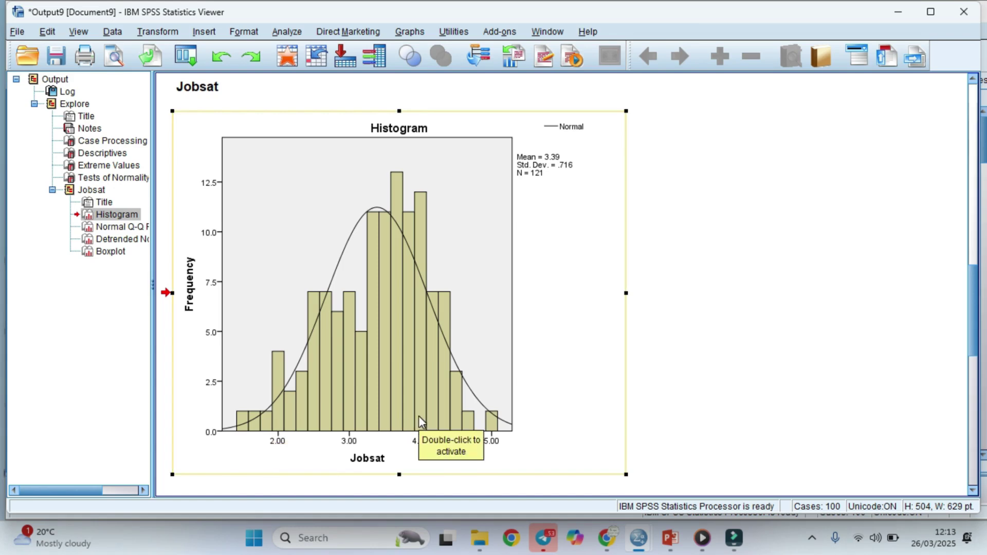
Review the highest and lowest cases in the Extreme Values table for Jobsat
scroll(418, 416, up, 15)
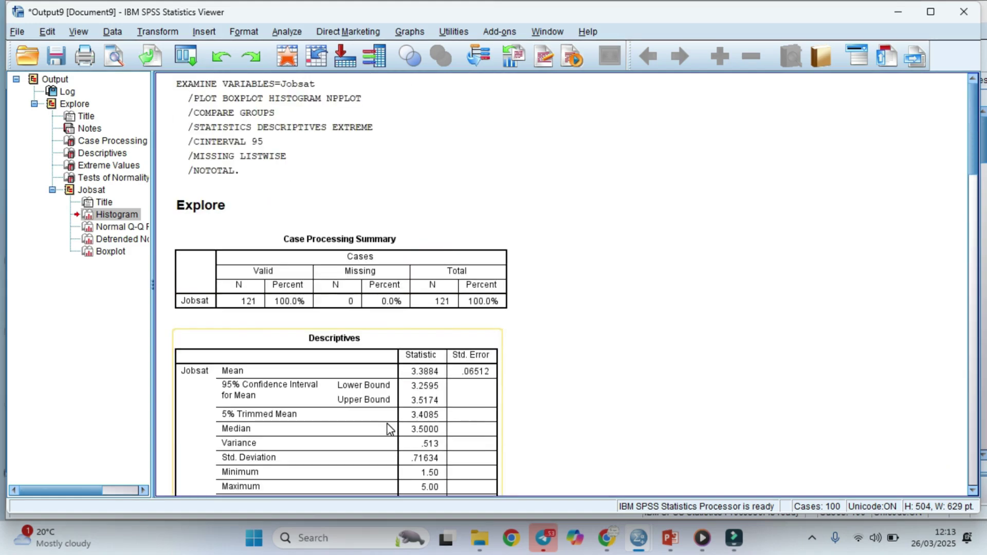
scroll(389, 428, down, 12)
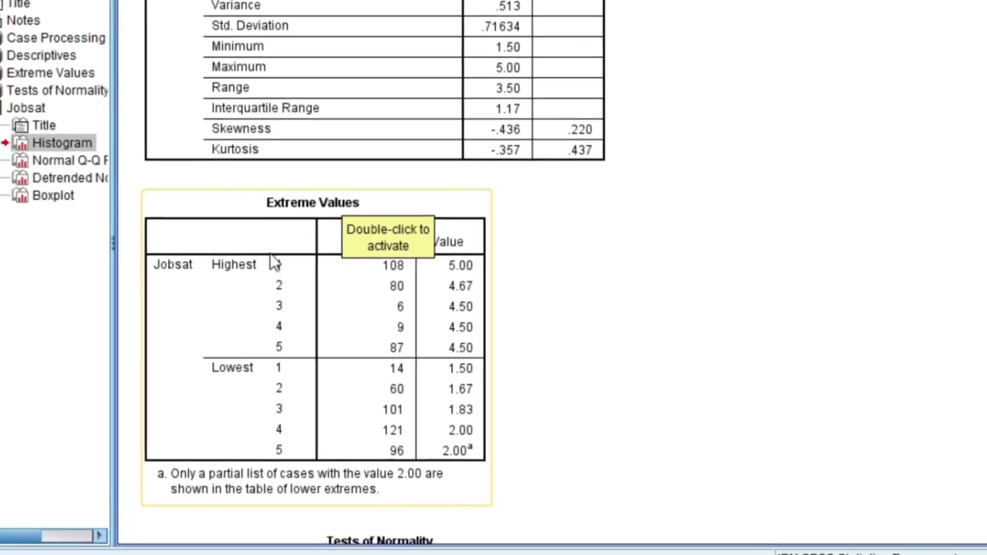
click(551, 238)
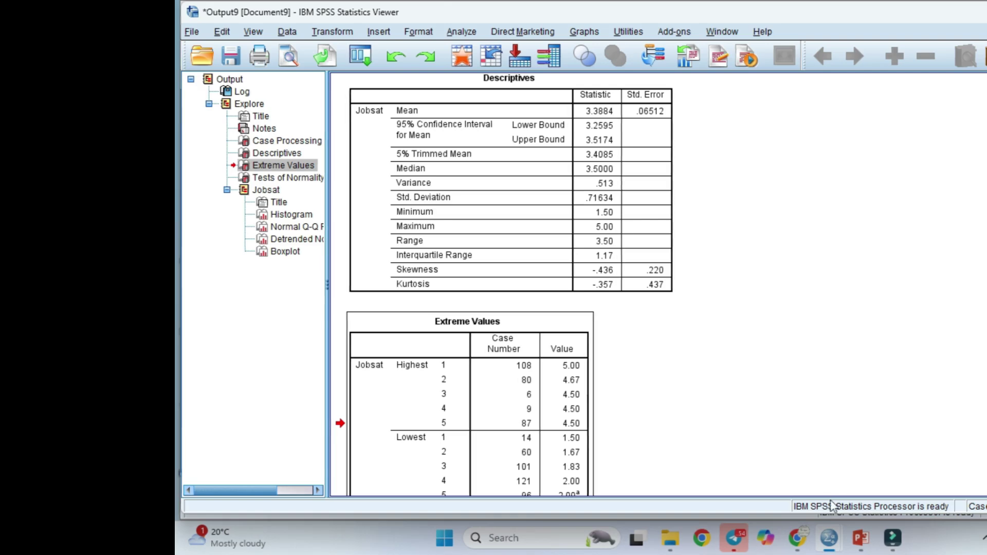
In the data file, compute a reflected variable named Ref_JobSat with the expression 5+1-Jobsat
click(830, 516)
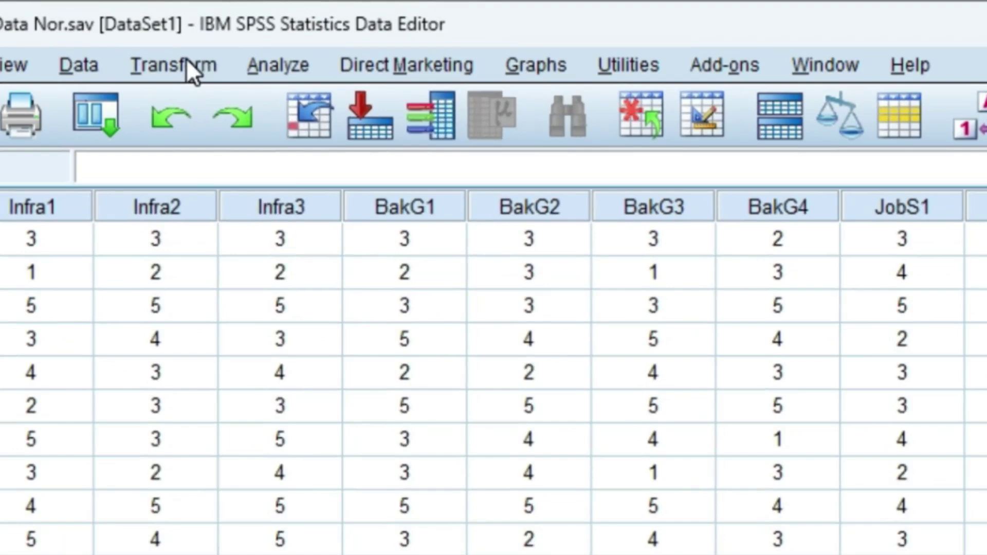
click(230, 55)
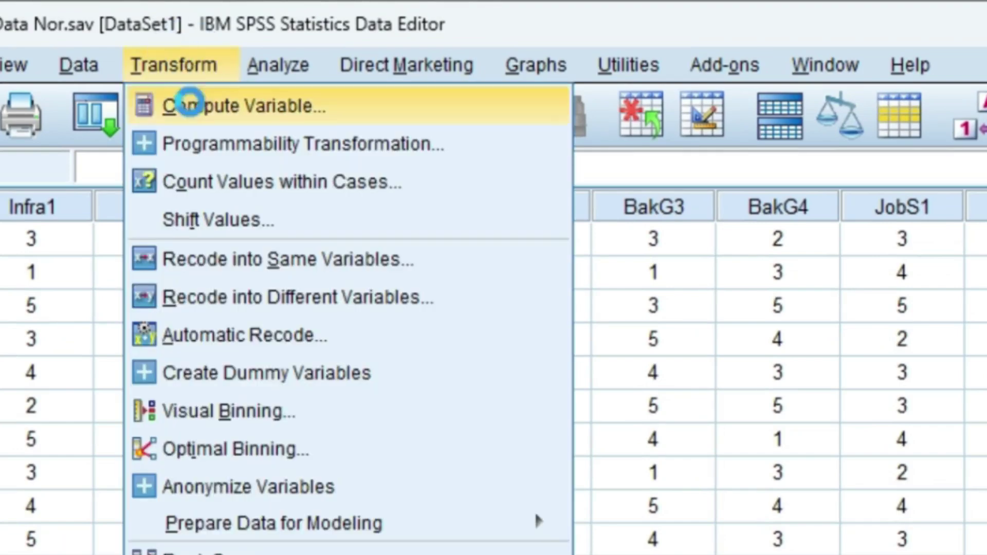
click(216, 90)
click(661, 323)
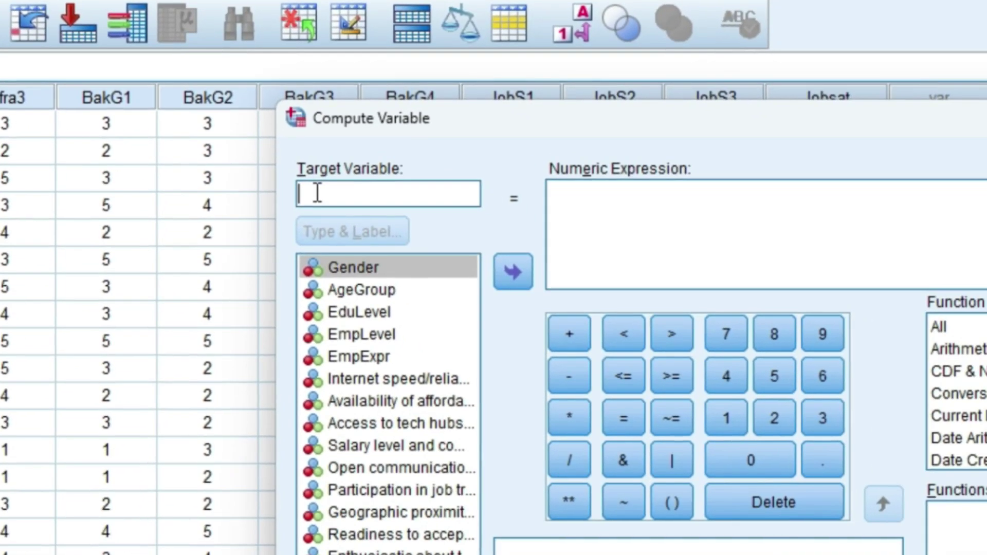
text(Ref_JobSat)
click(579, 202)
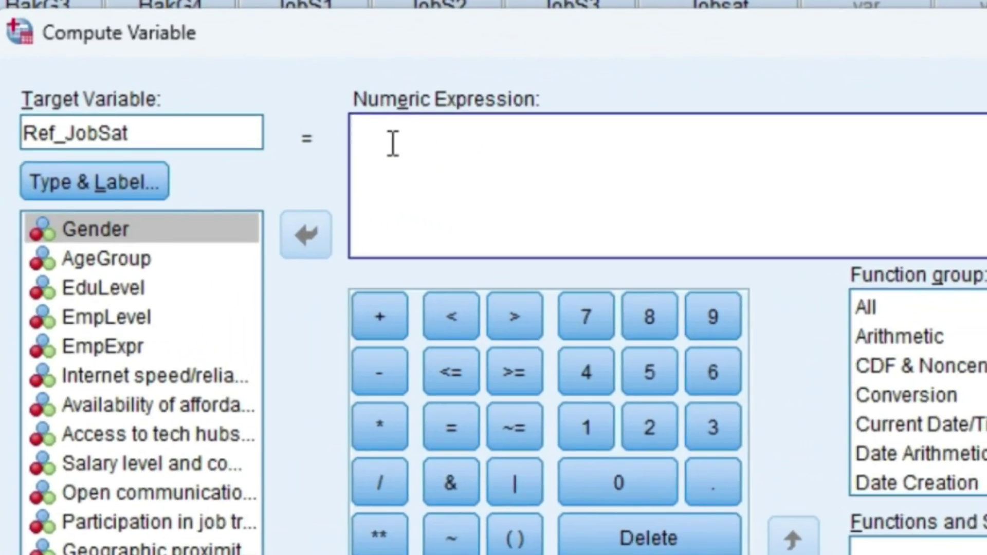
text(5+1-)
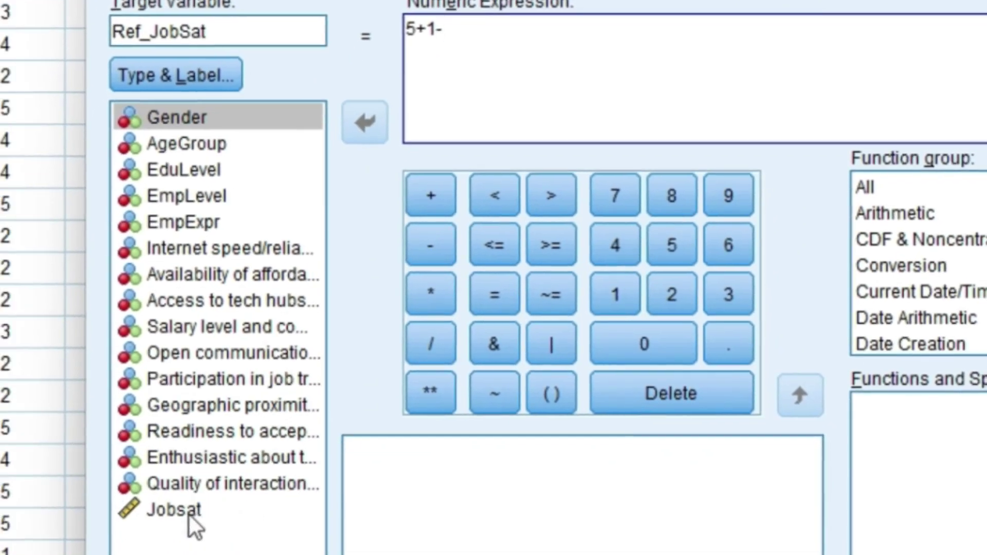
click(188, 512)
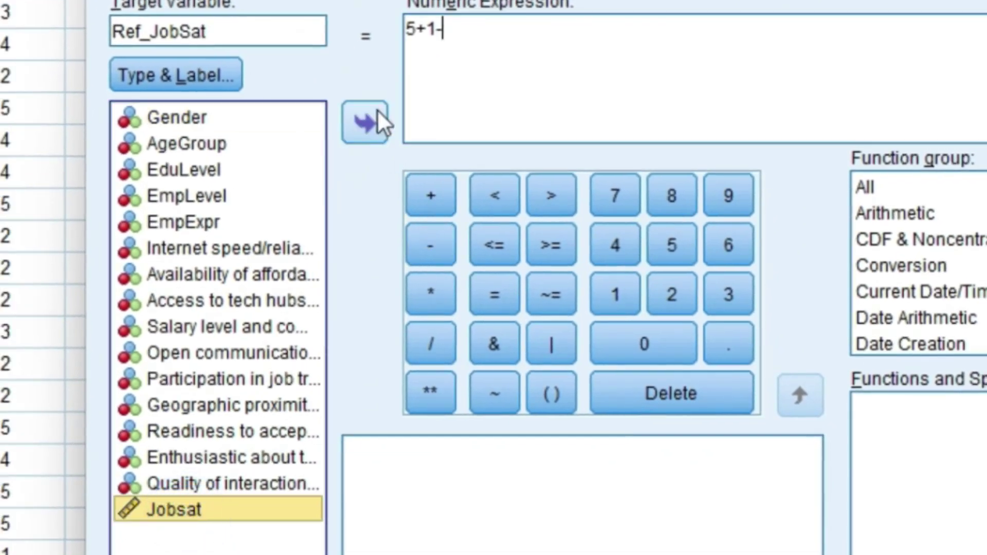
click(351, 123)
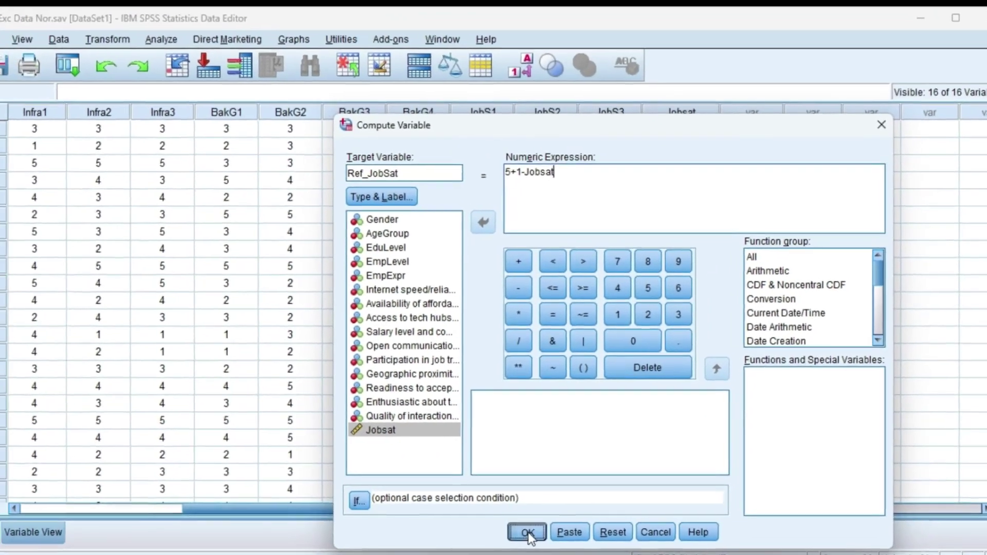
click(529, 531)
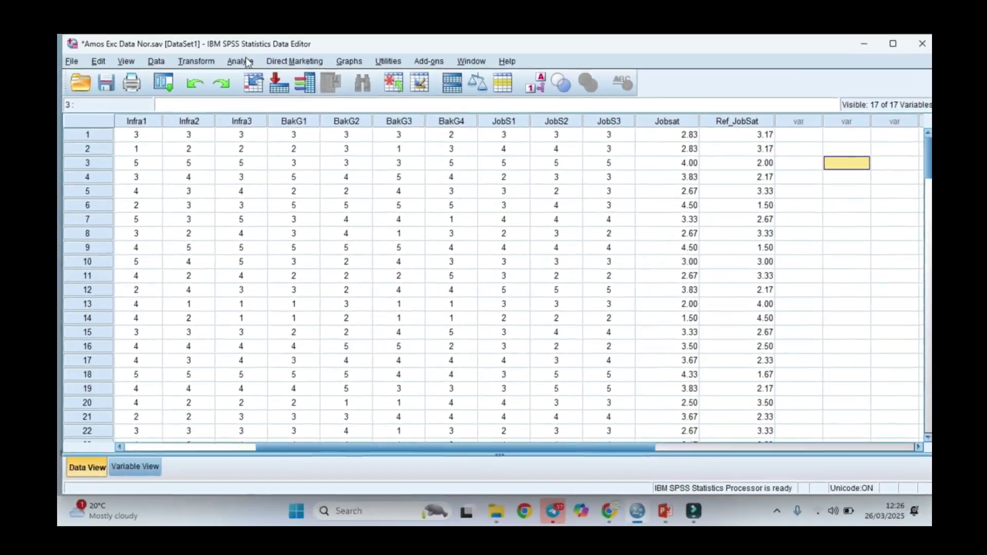
Reopen the Explore analysis and add Ref_JobSat to the dependent variables alongside Jobsat
click(242, 60)
mouse_move(120, 70)
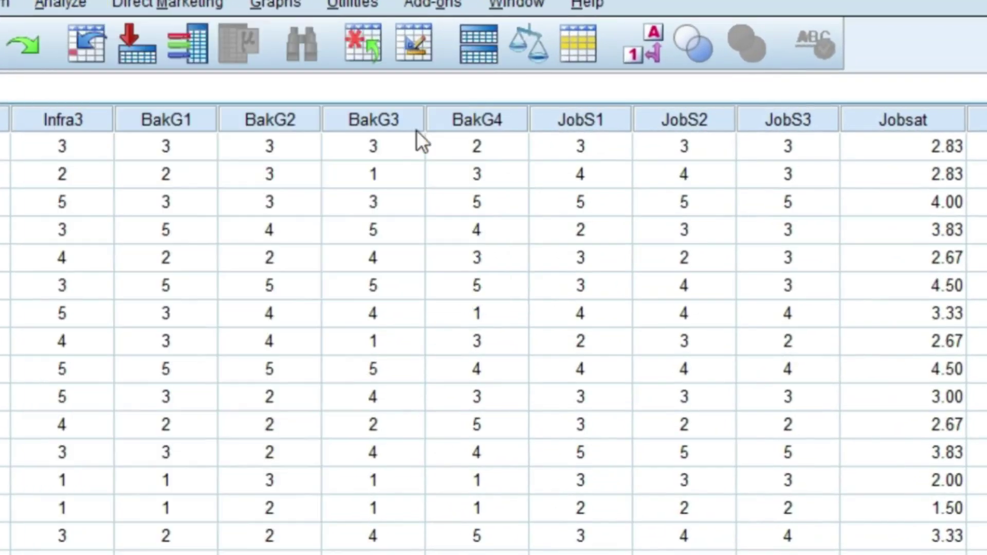
click(417, 131)
scroll(411, 411, down, 3)
click(410, 465)
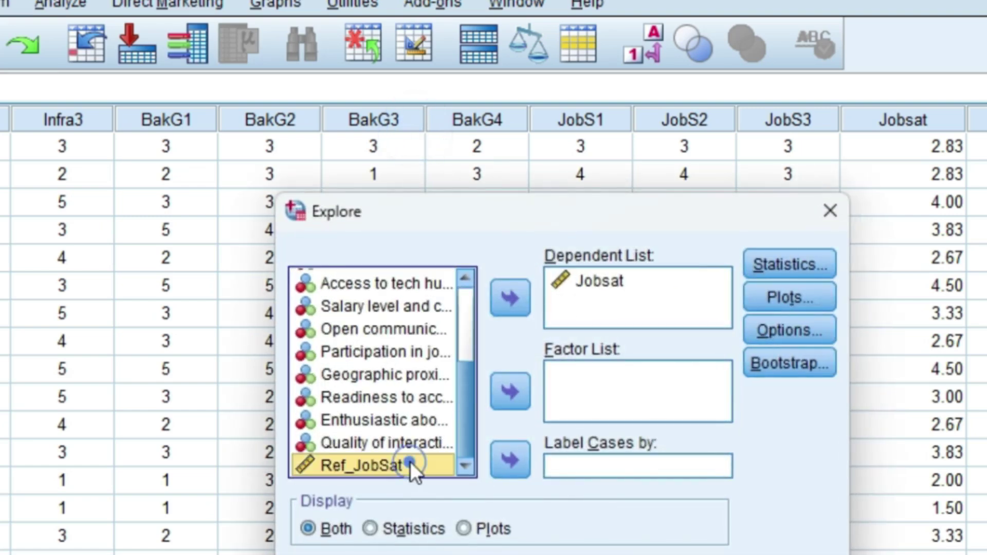
click(523, 307)
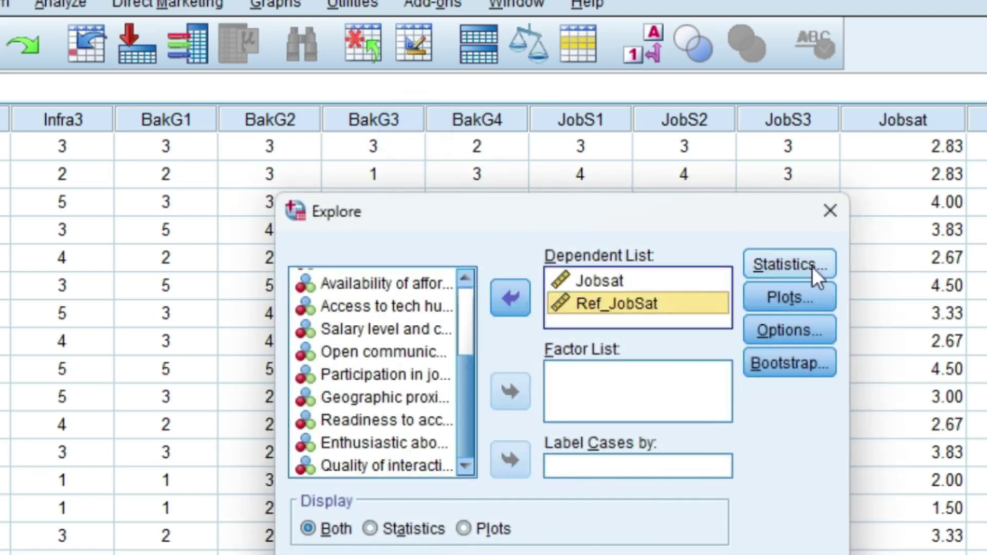
Check the statistics and plot options, keeping outliers, histogram and normality plots with tests, and run Explore for both variables
click(796, 264)
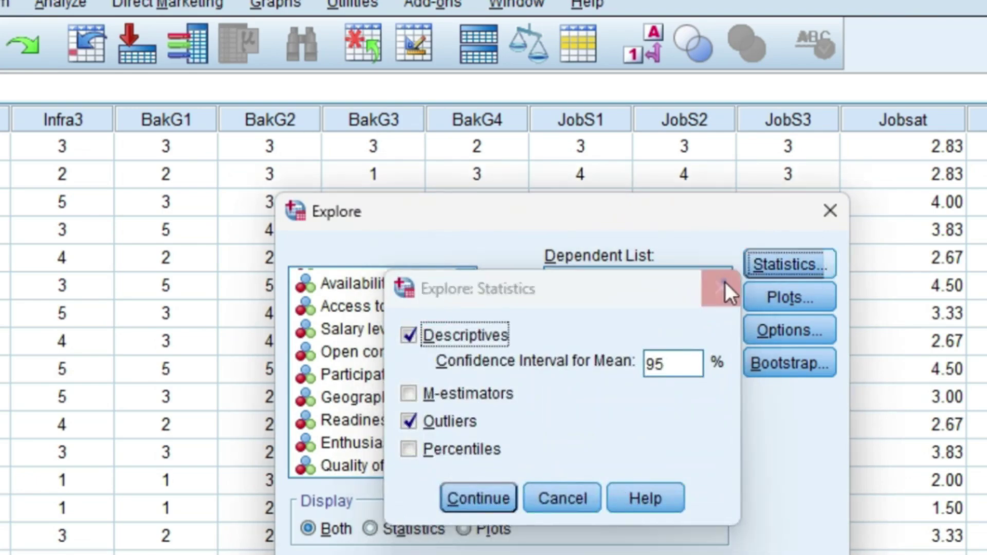
click(722, 284)
click(797, 290)
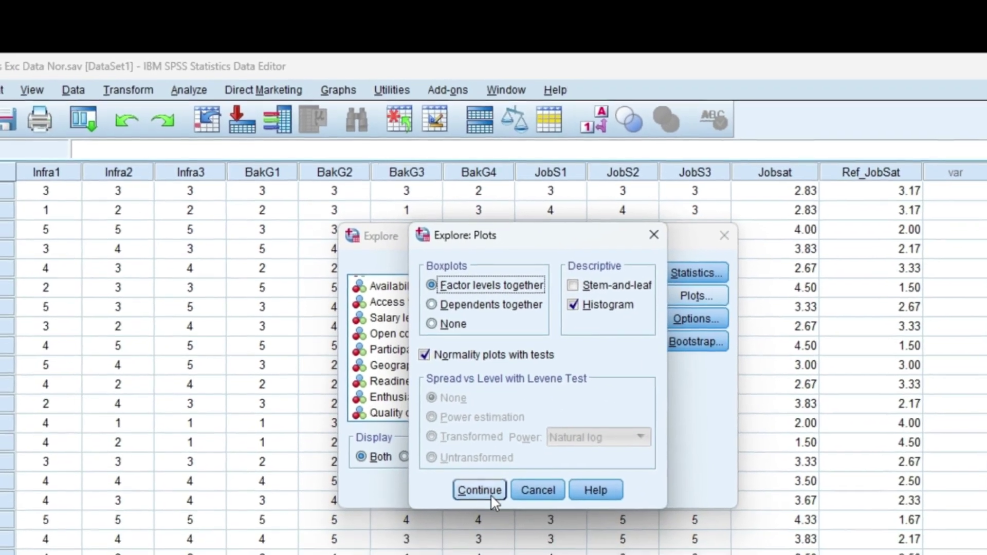
click(486, 513)
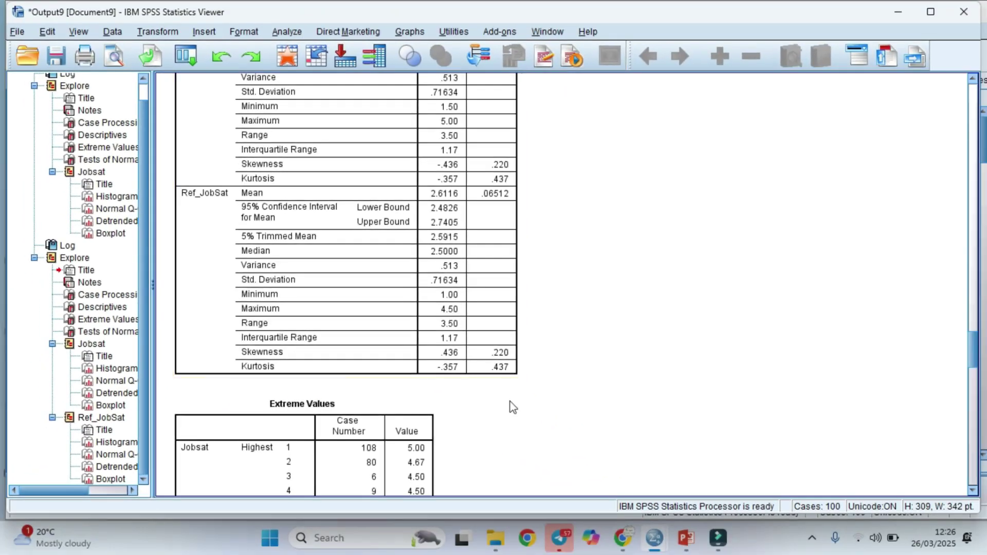
Compare the extreme values and histograms of Jobsat and Ref_JobSat in the new output
scroll(514, 403, down, 5)
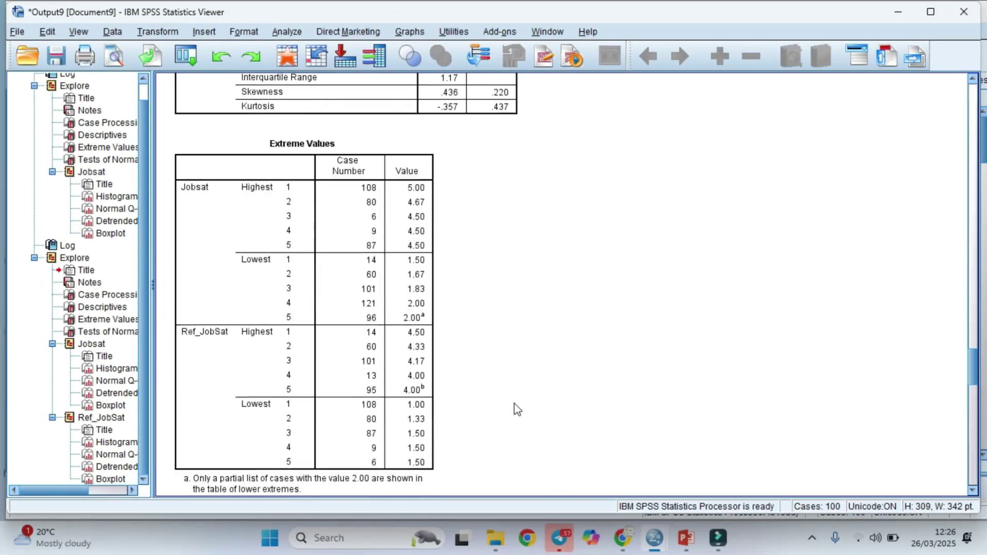
scroll(517, 401, down, 15)
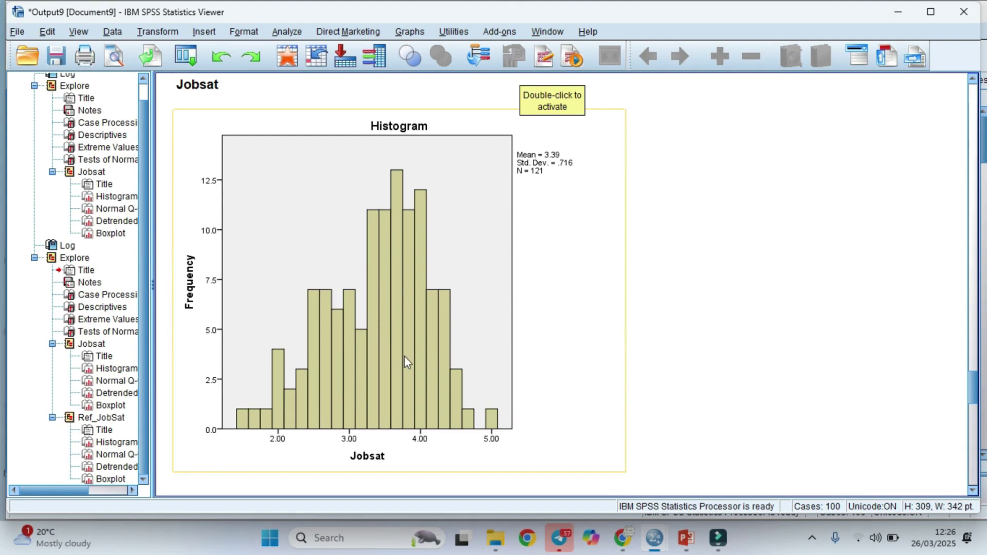
scroll(406, 356, down, 20)
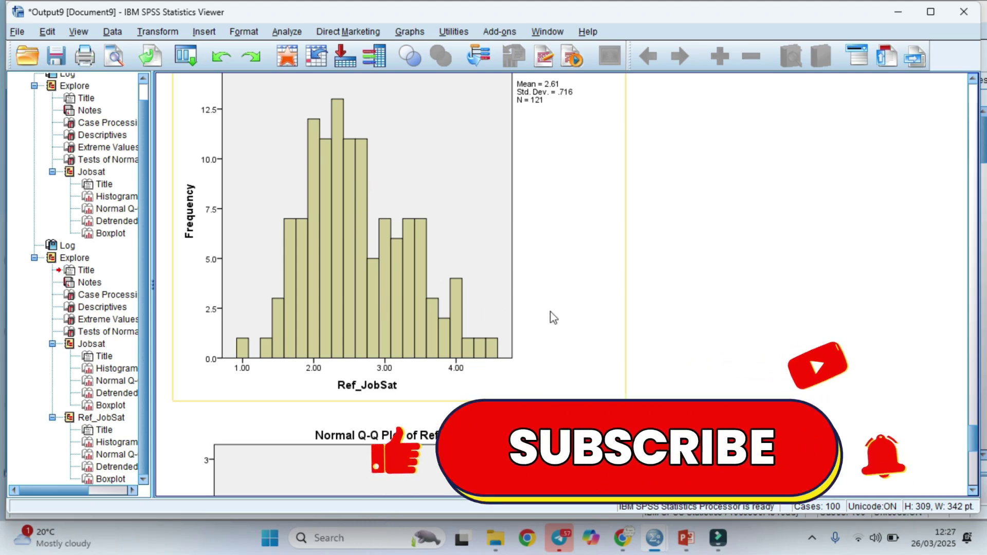
scroll(553, 311, up, 3)
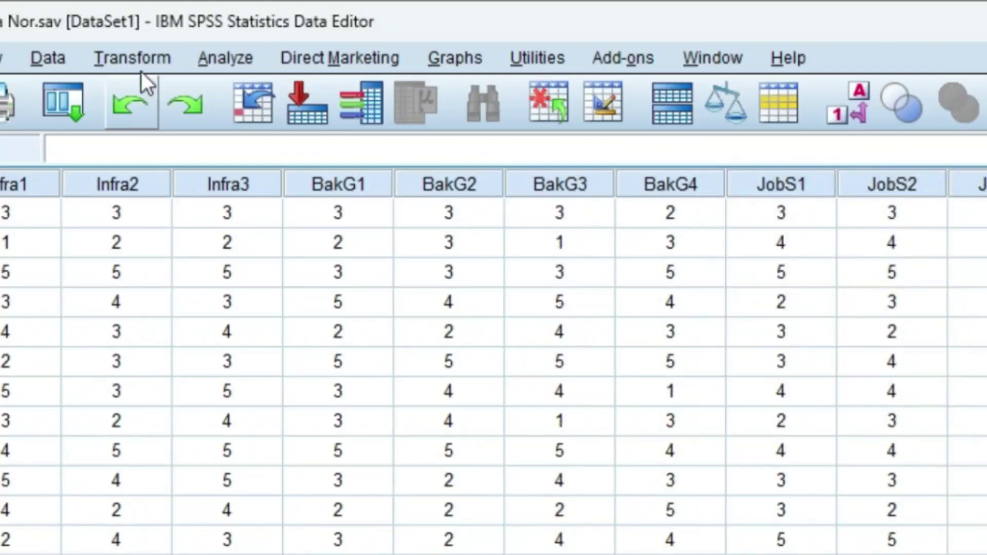
Compute a new variable named Tran_Log_JobSat with the arithmetic expression LG10(Ref_JobSat)
click(141, 57)
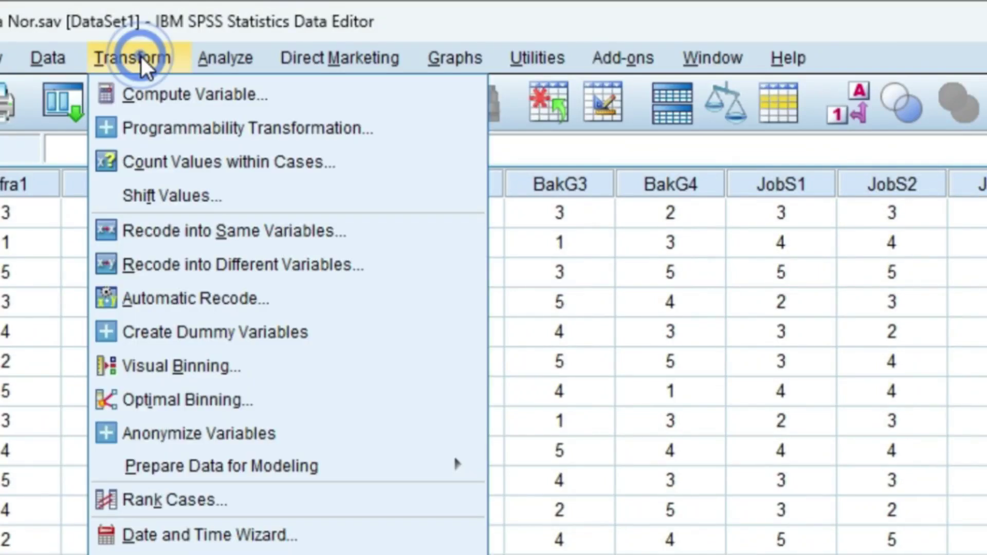
click(143, 90)
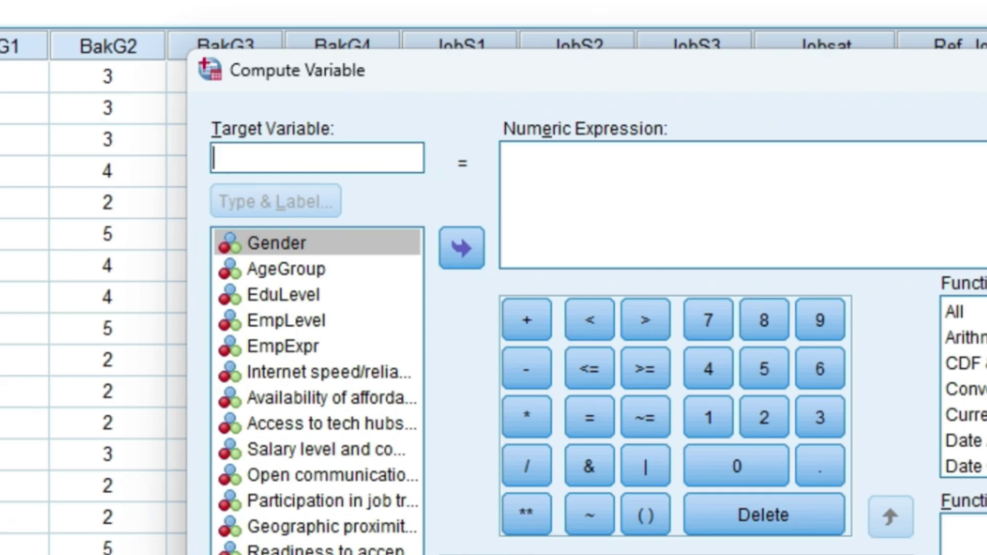
click(284, 155)
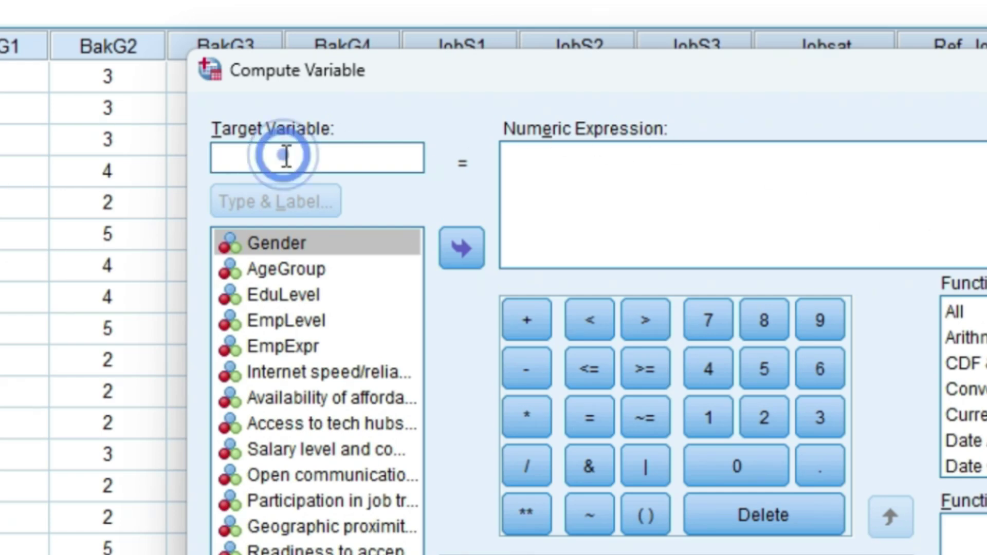
text(Tran_Log_JobSat)
click(698, 194)
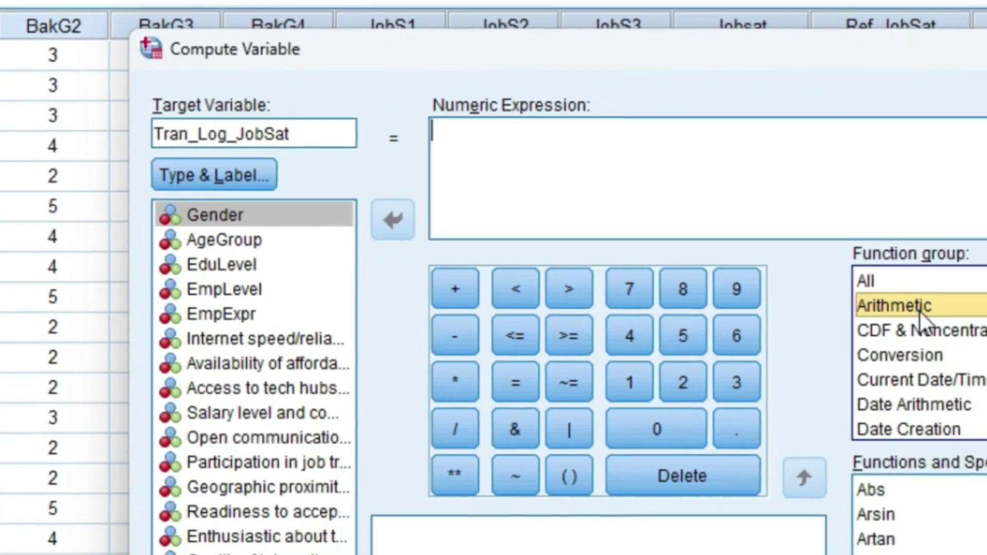
click(966, 338)
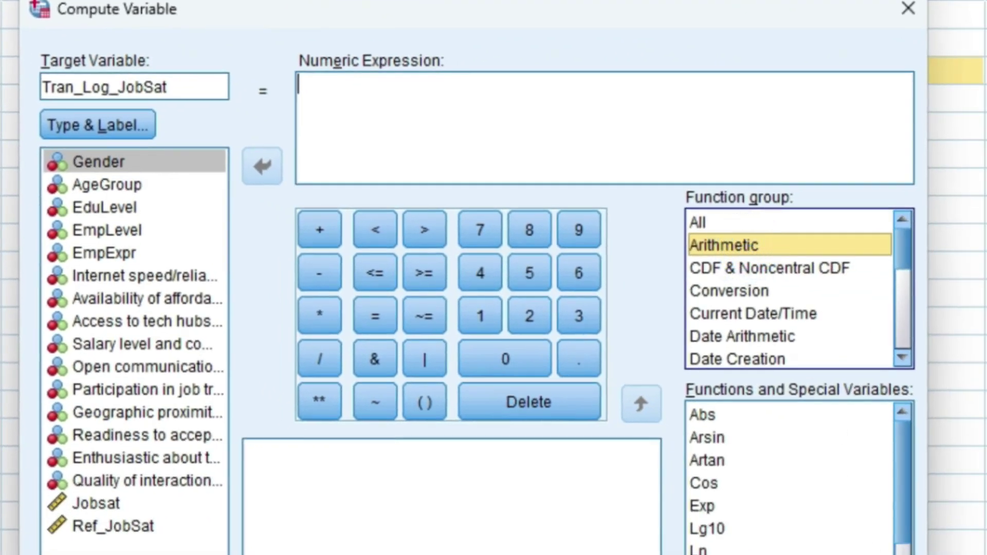
click(720, 531)
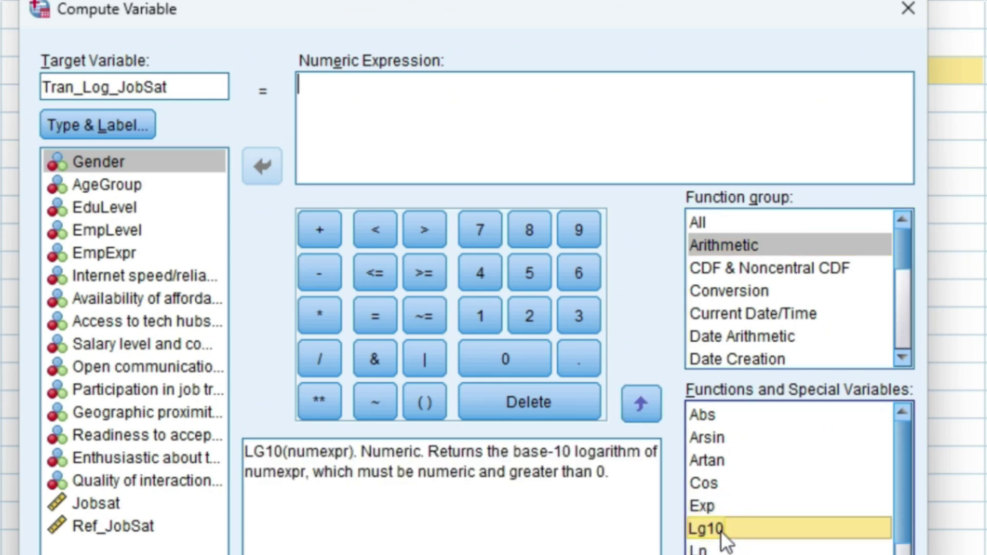
double_click(719, 530)
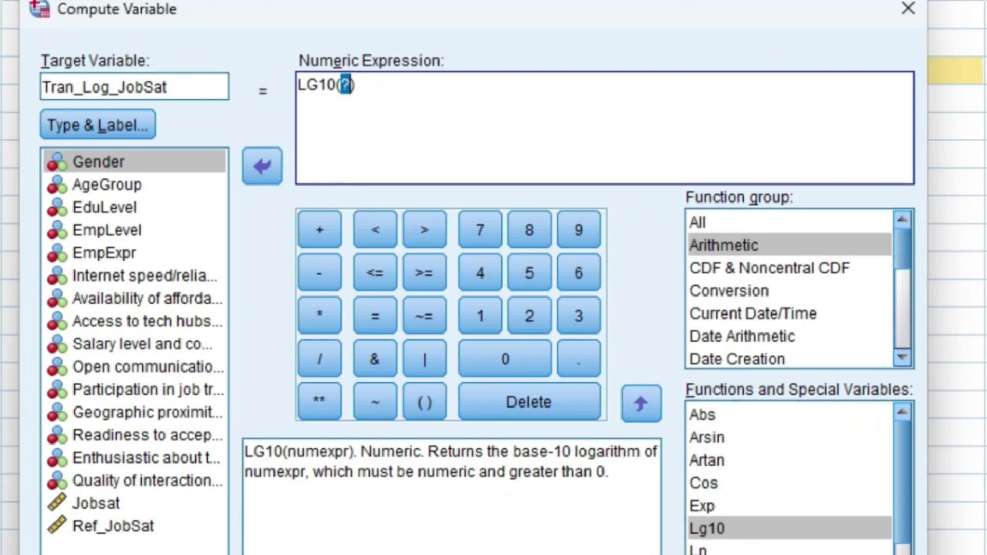
click(110, 527)
click(259, 167)
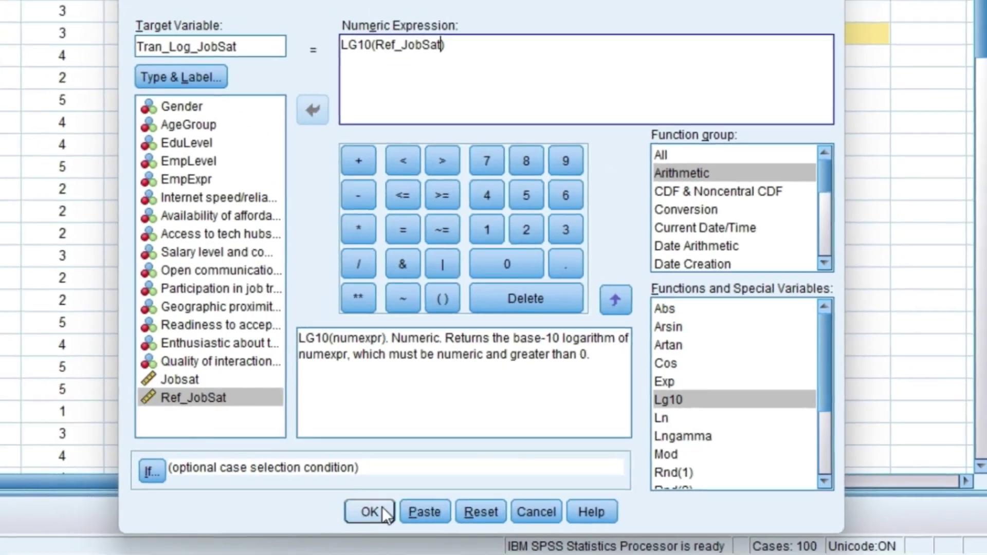
click(311, 542)
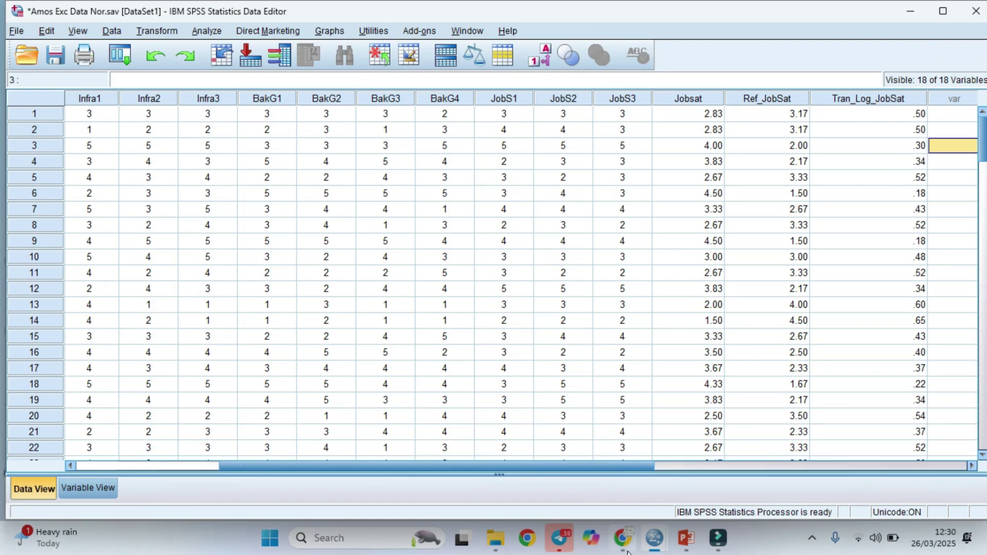
Compute another variable named Tran_Sqr_JobSat, replacing the previous expression with SQRT(Ref_JobSat)
click(145, 32)
click(162, 49)
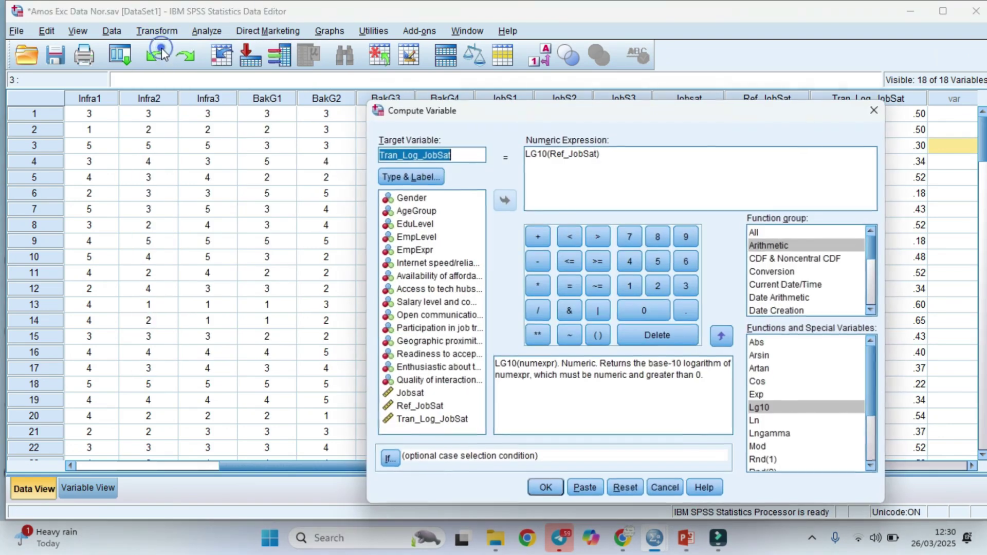
click(416, 154)
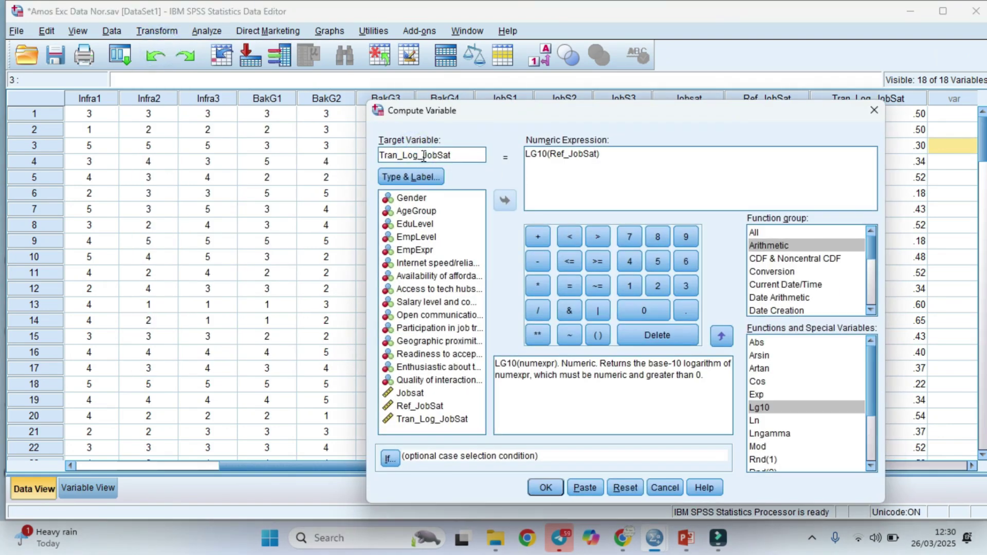
key(BackSpace)
key(BackSpace)
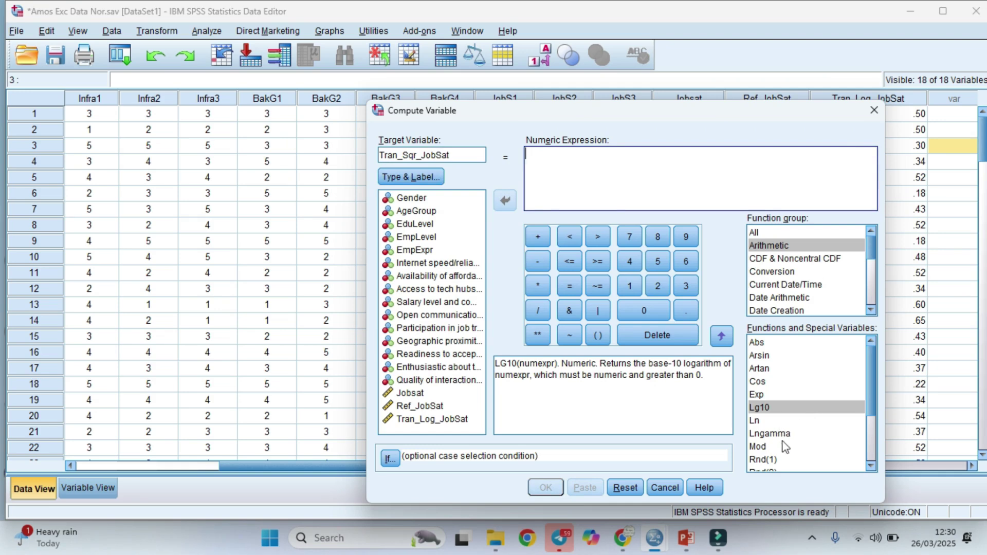
scroll(784, 454, down, 3)
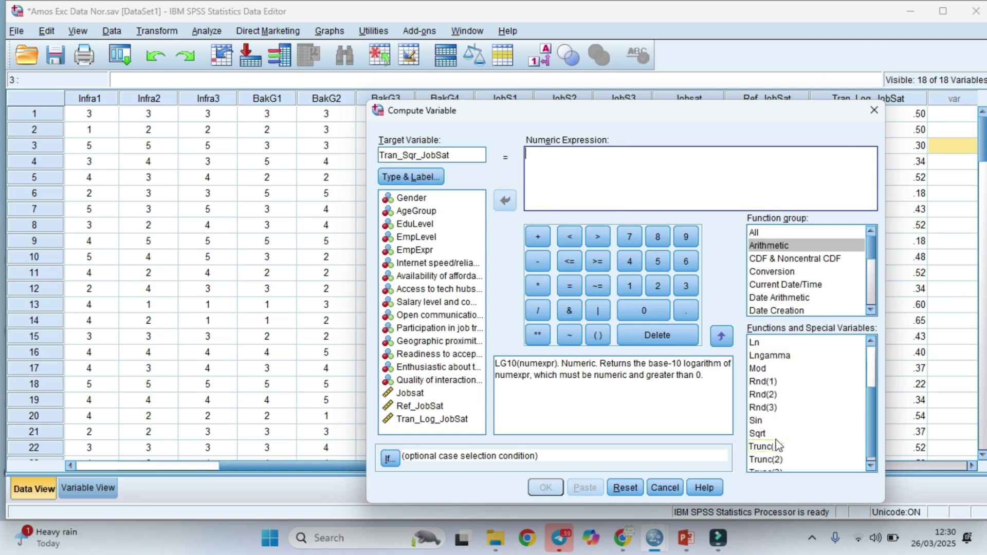
double_click(758, 434)
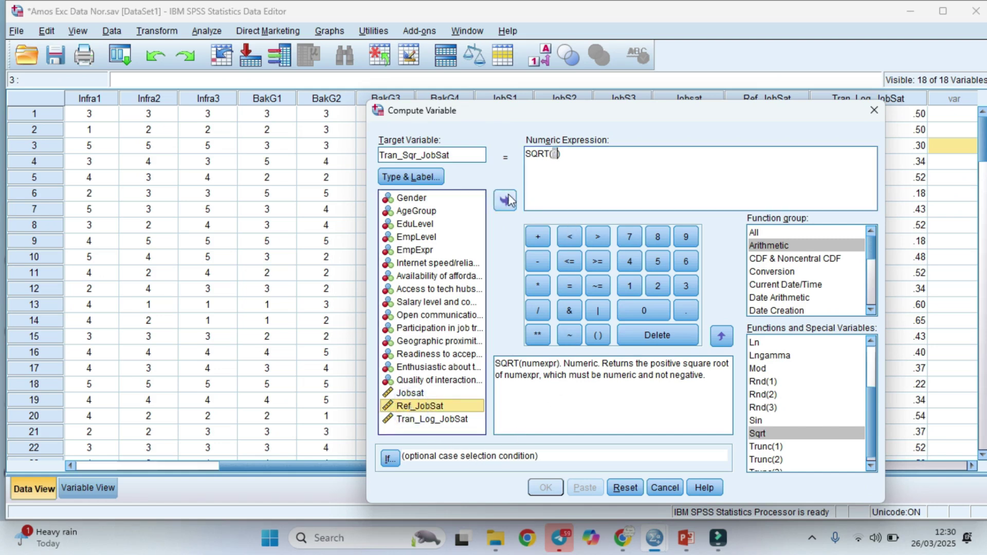
double_click(416, 406)
click(547, 488)
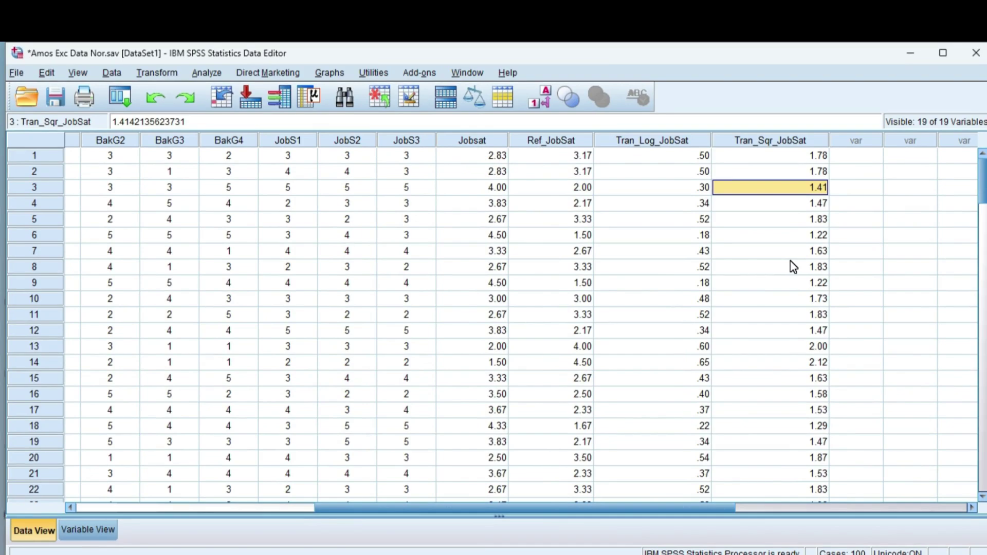
Reopen the Explore analysis and add Tran_Log_JobSat and Tran_Sqr_JobSat to the dependent variables alongside Jobsat and Ref_JobSat
click(207, 72)
mouse_move(220, 109)
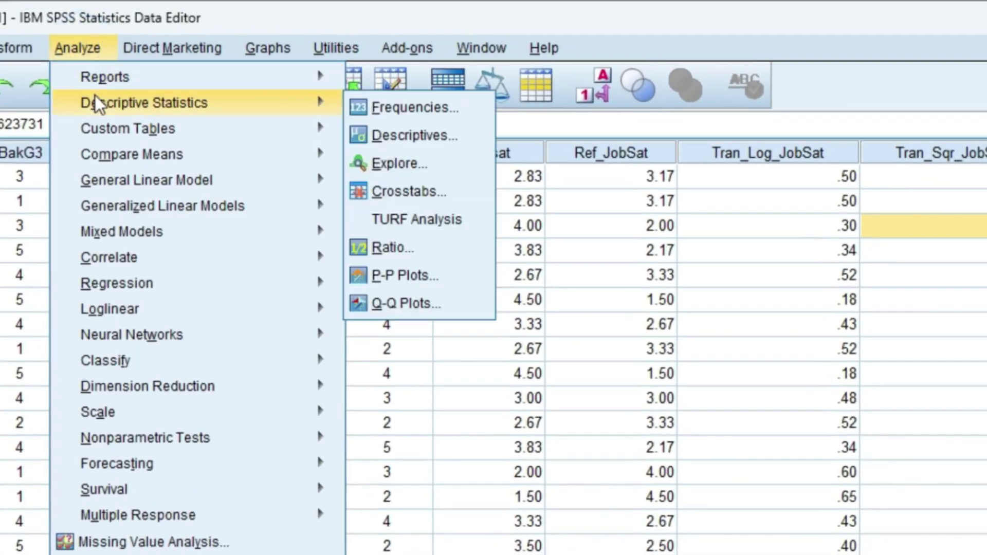
click(406, 163)
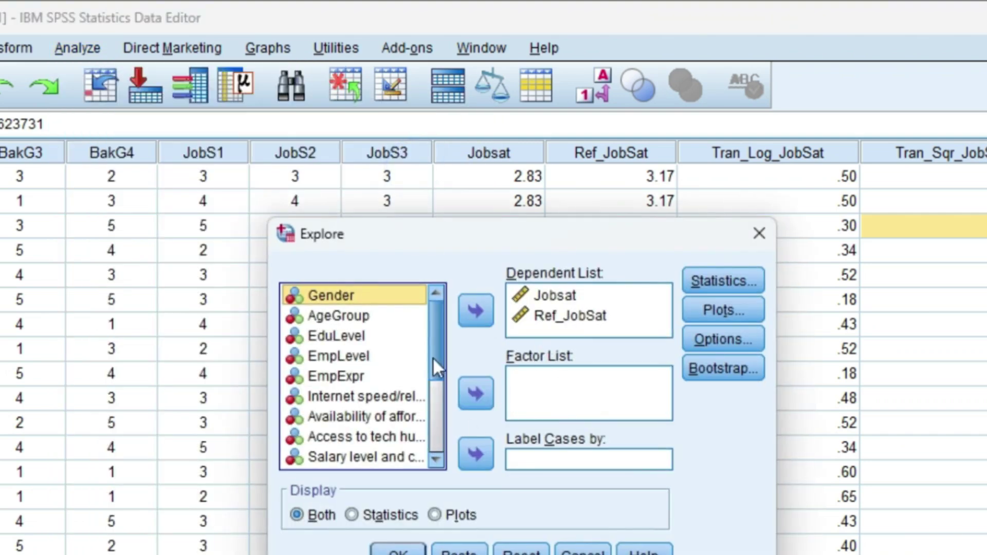
drag(433, 356, 441, 437)
click(383, 441)
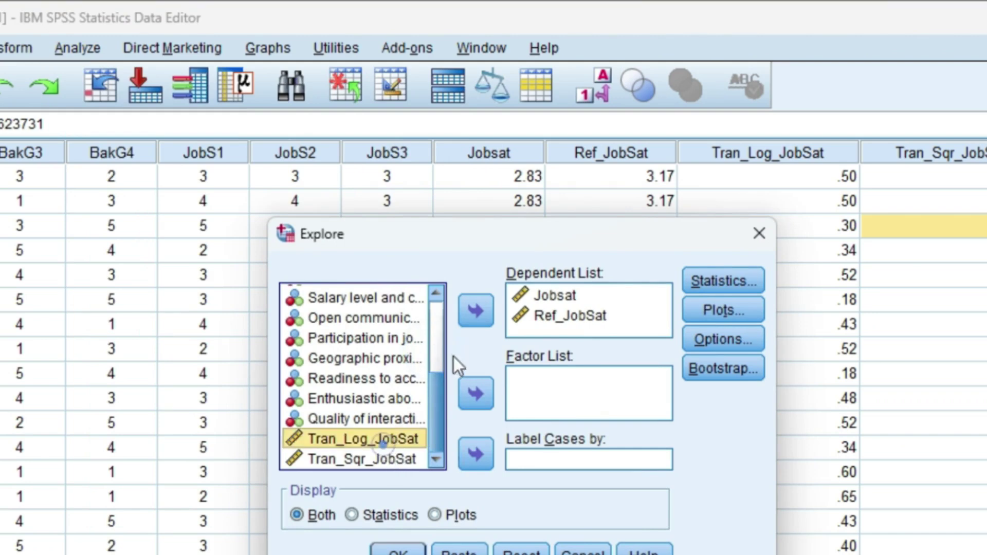
click(473, 301)
click(436, 336)
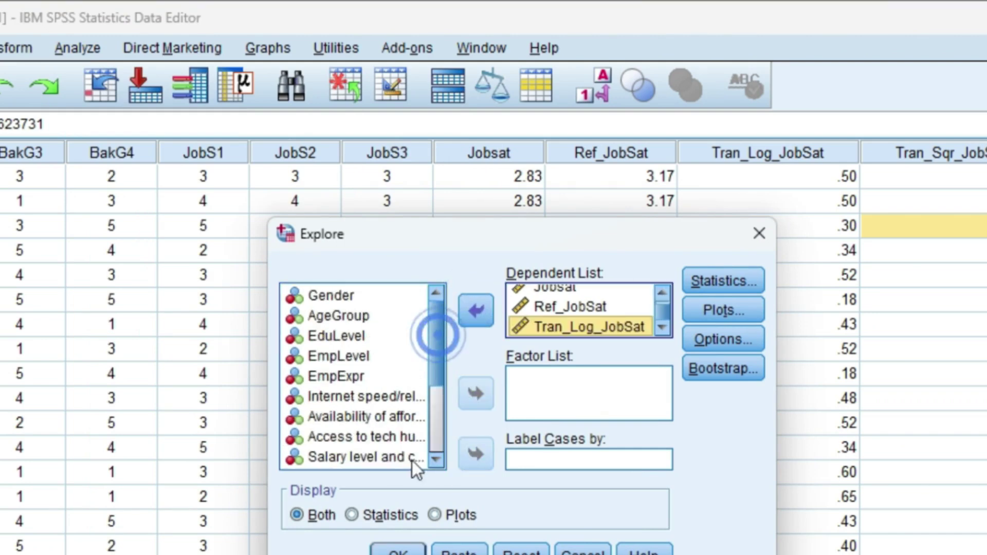
drag(434, 370, 424, 467)
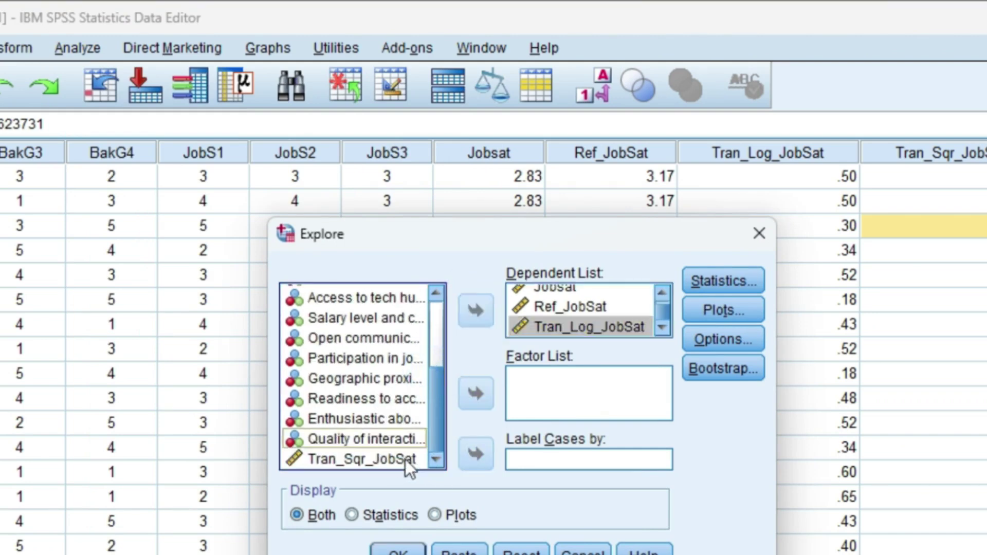
click(405, 459)
click(474, 312)
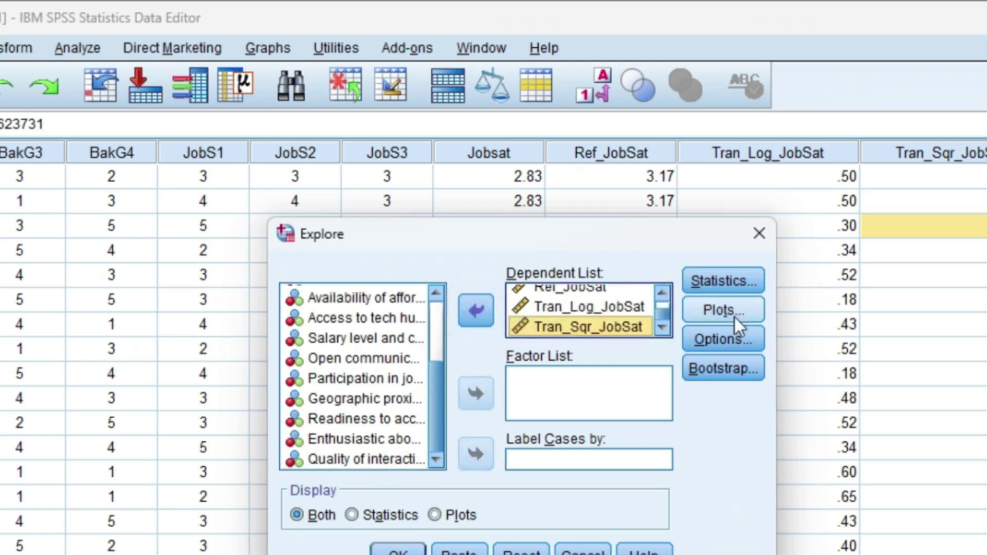
Keep descriptives, outliers, histogram and normality plots with tests enabled, and run Explore for all four variables
click(717, 279)
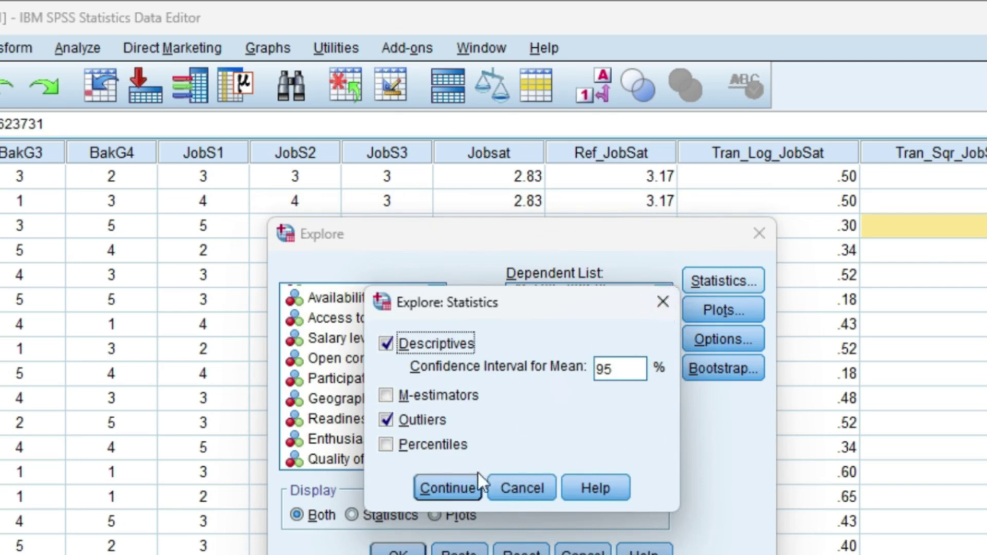
click(473, 485)
click(720, 310)
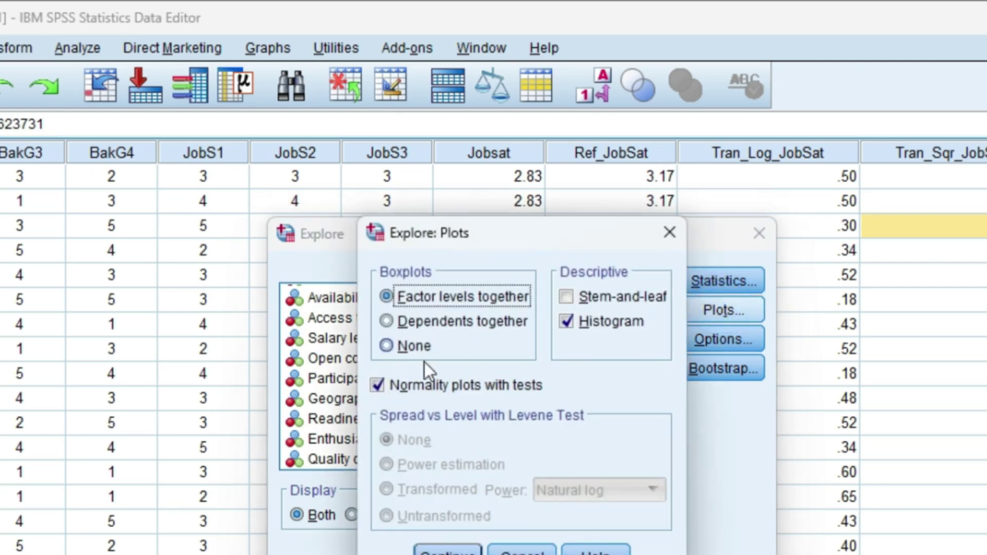
click(447, 549)
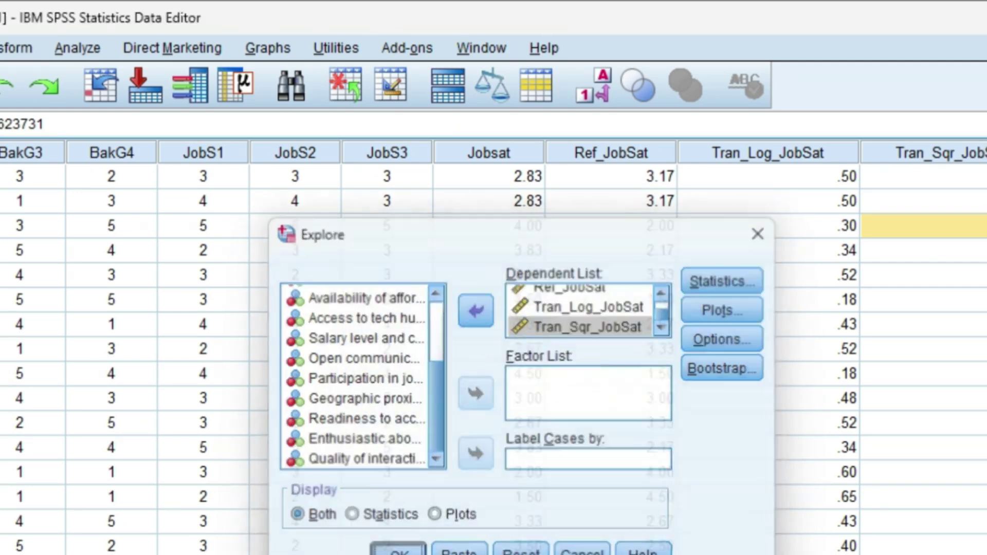
click(396, 546)
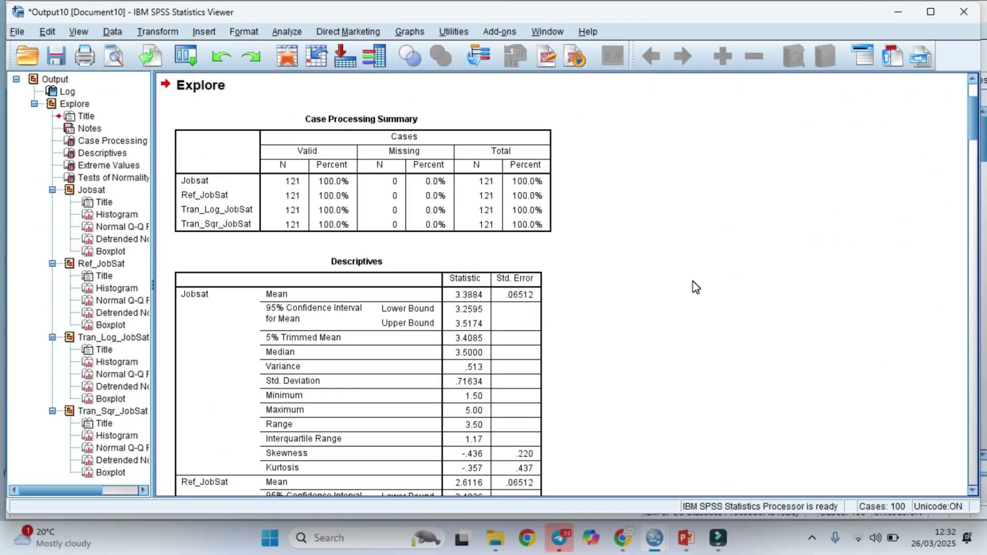
Review the descriptives and the Tests of Normality table for the original, reflected and transformed job satisfaction variables
scroll(560, 297, down, 15)
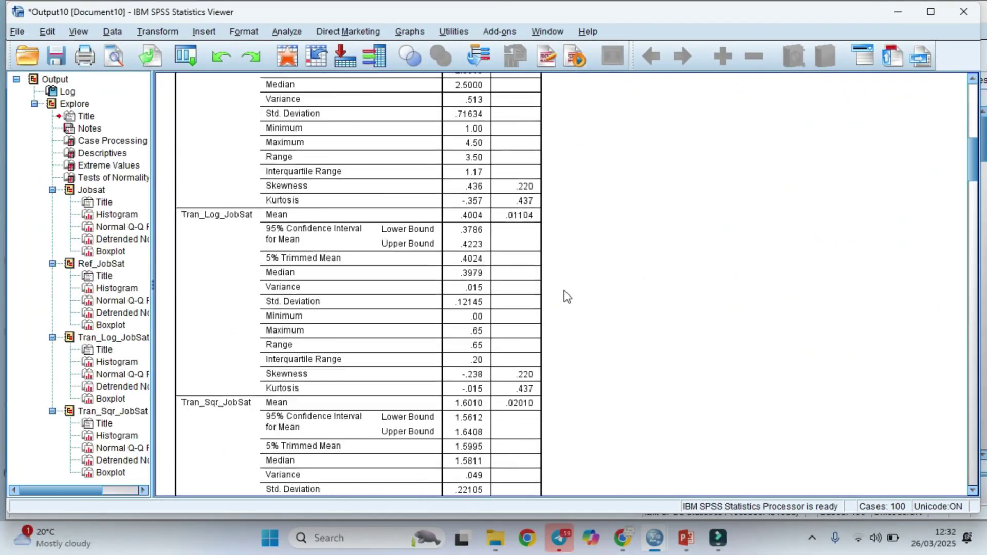
scroll(563, 297, down, 12)
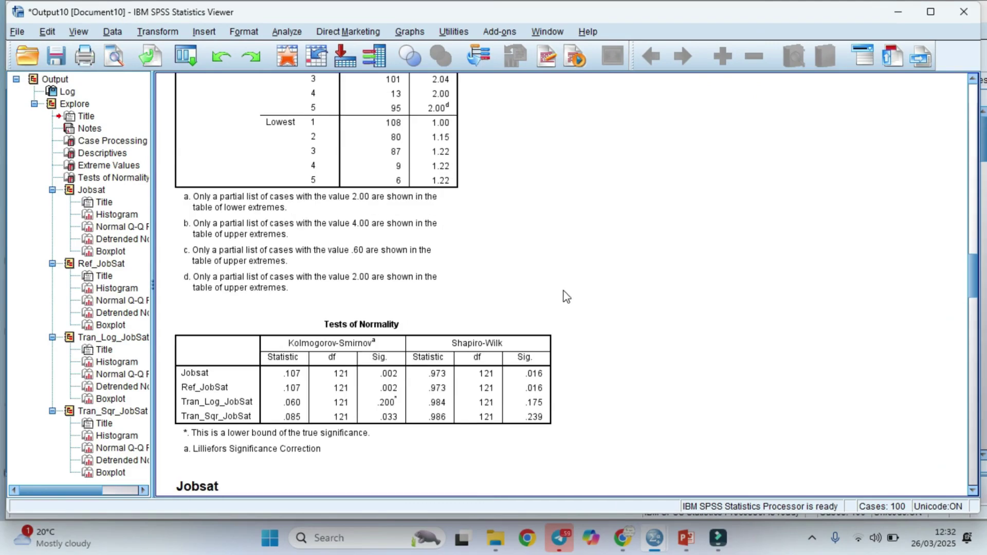
click(417, 322)
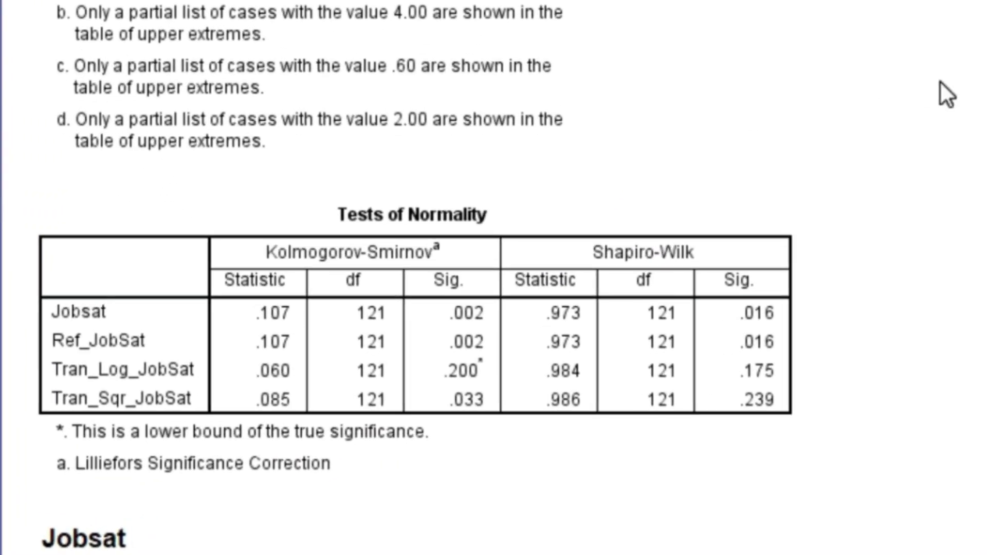
Add a normal distribution curve to the Tran_Sqr_JobSat histogram in the output and close the chart editor
click(122, 415)
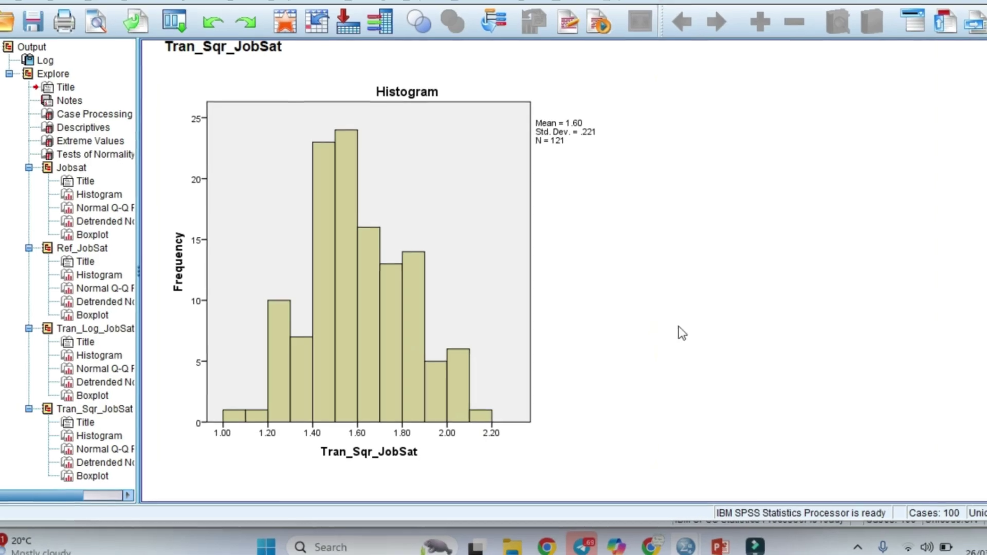
double_click(442, 380)
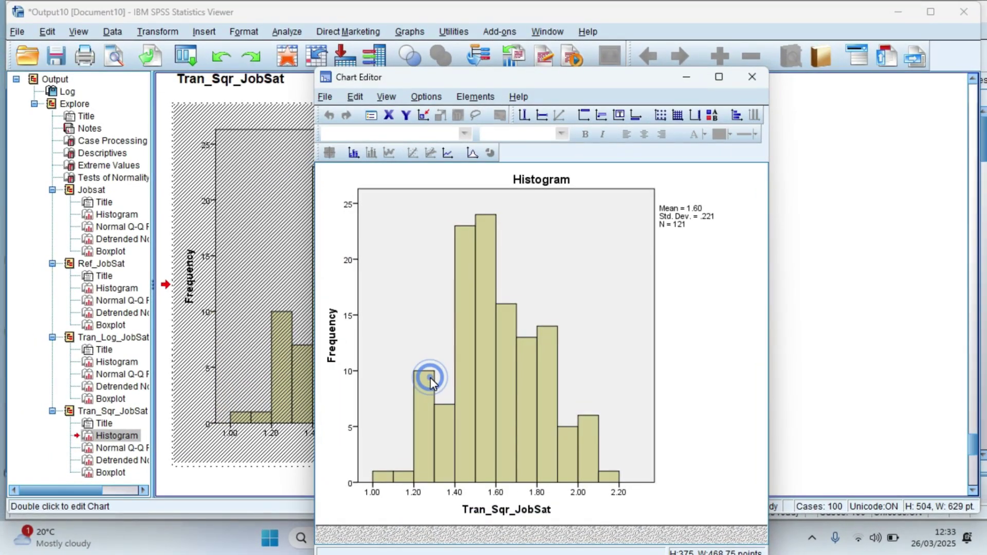
click(471, 152)
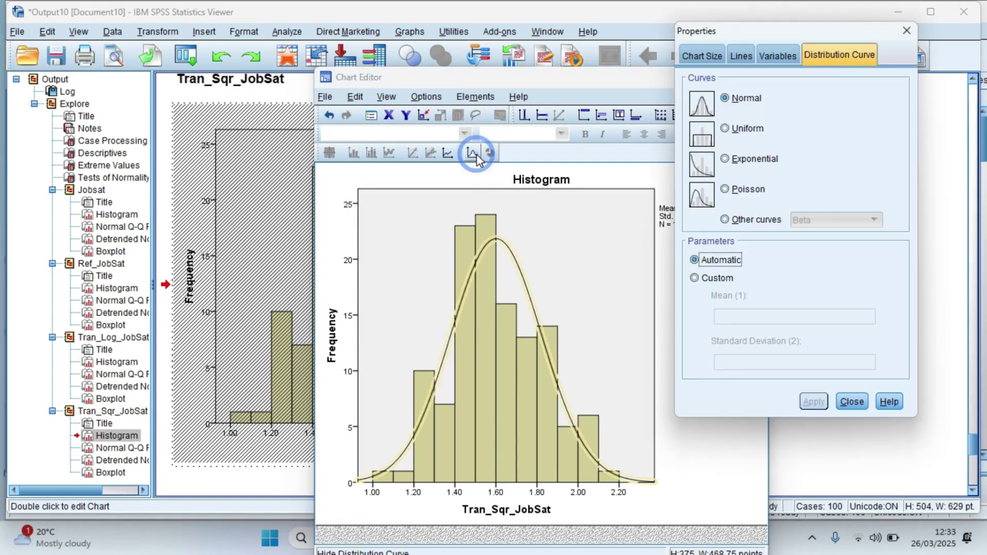
click(906, 30)
click(751, 78)
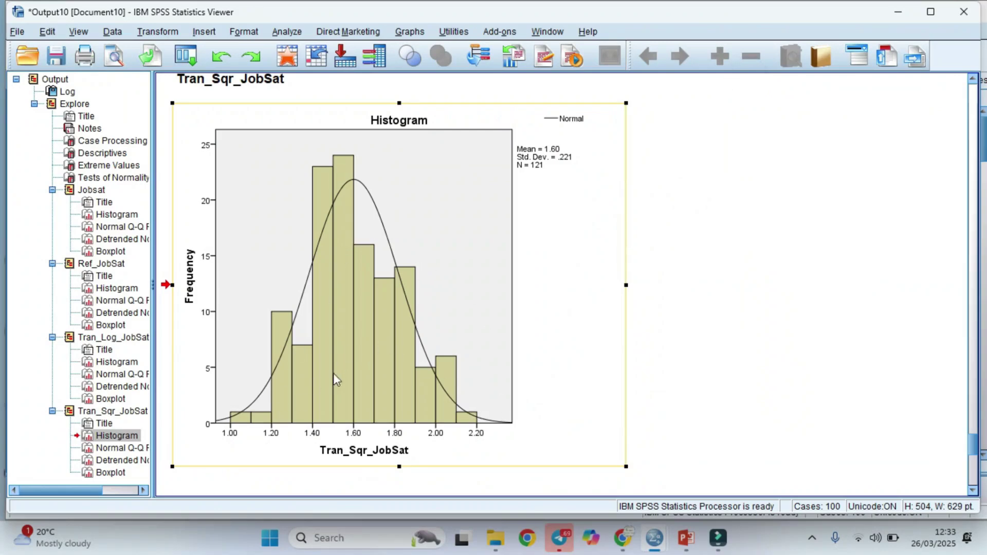
Examine the normal Q-Q plot of Tran_Sqr_JobSat against its histogram
scroll(523, 382, down, 5)
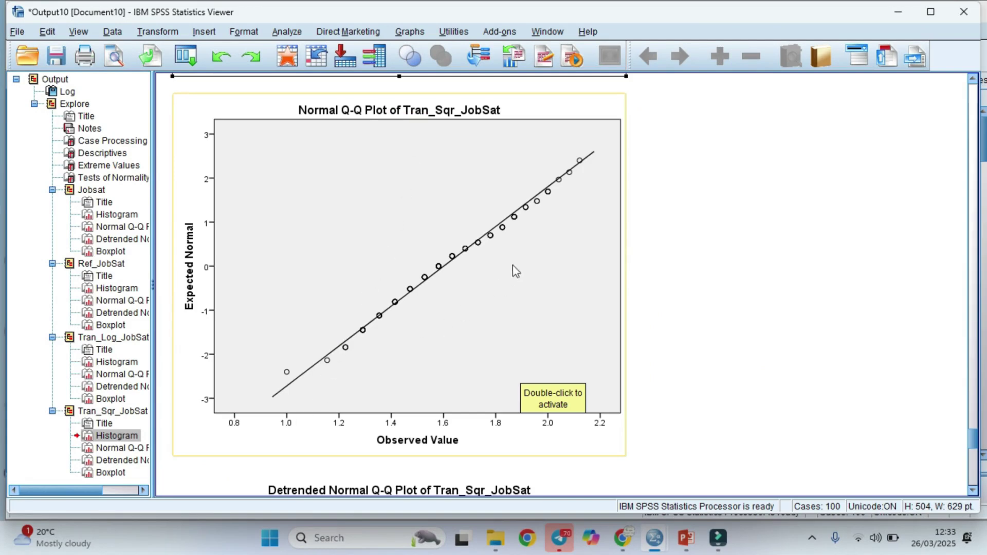
scroll(517, 235, up, 5)
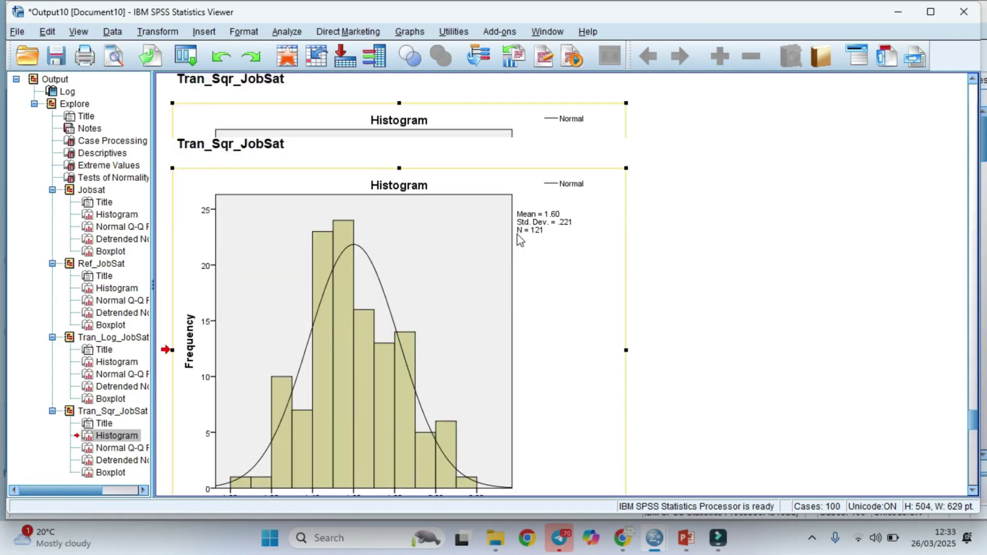
scroll(429, 289, down, 7)
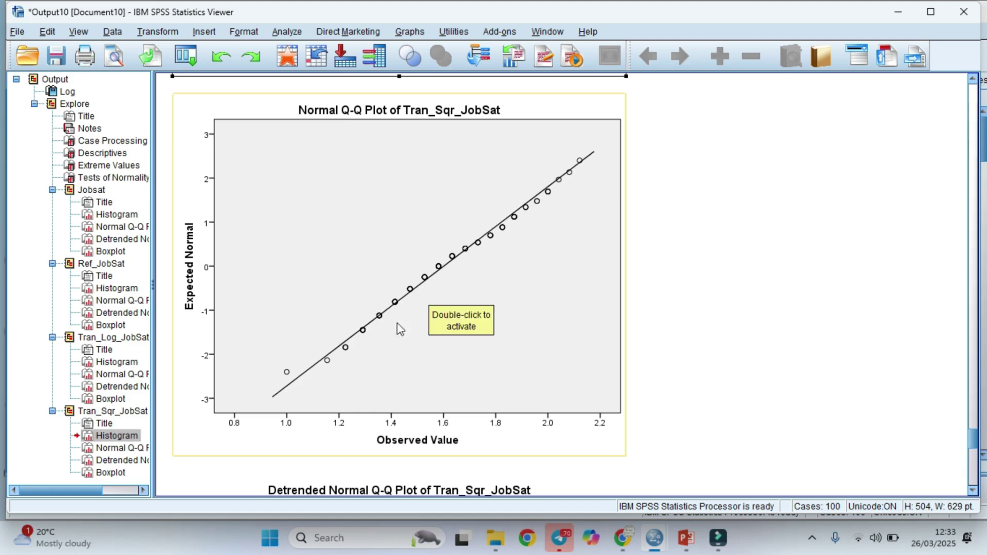